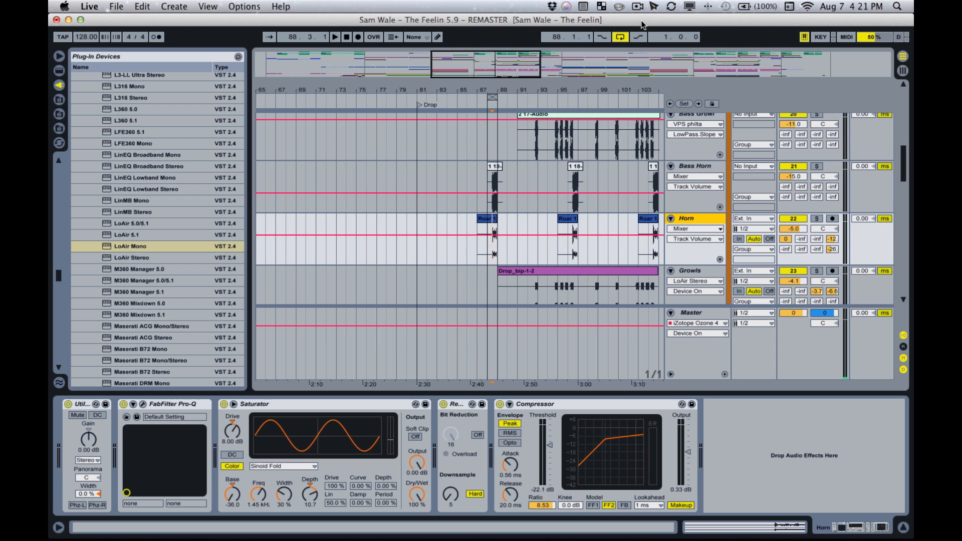
- Turn off arrangement looping, solo the Horn track and play it from bar 88
click(620, 37)
drag(501, 90, 444, 132)
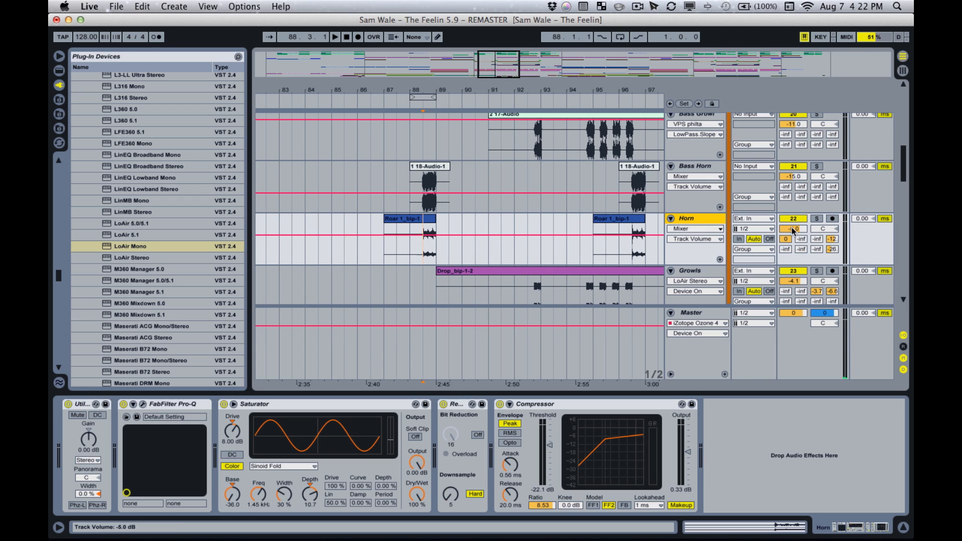
click(816, 221)
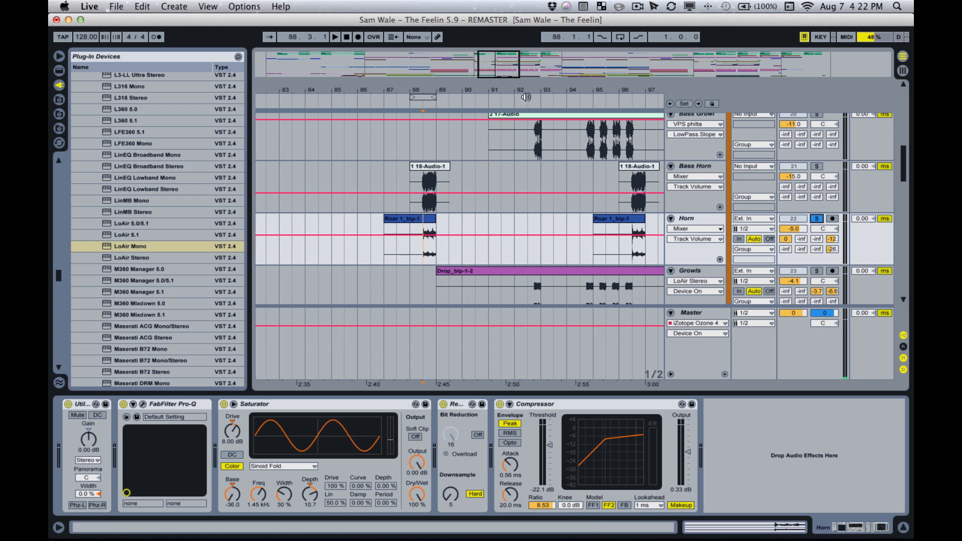
key(minus)
drag(500, 74, 500, 66)
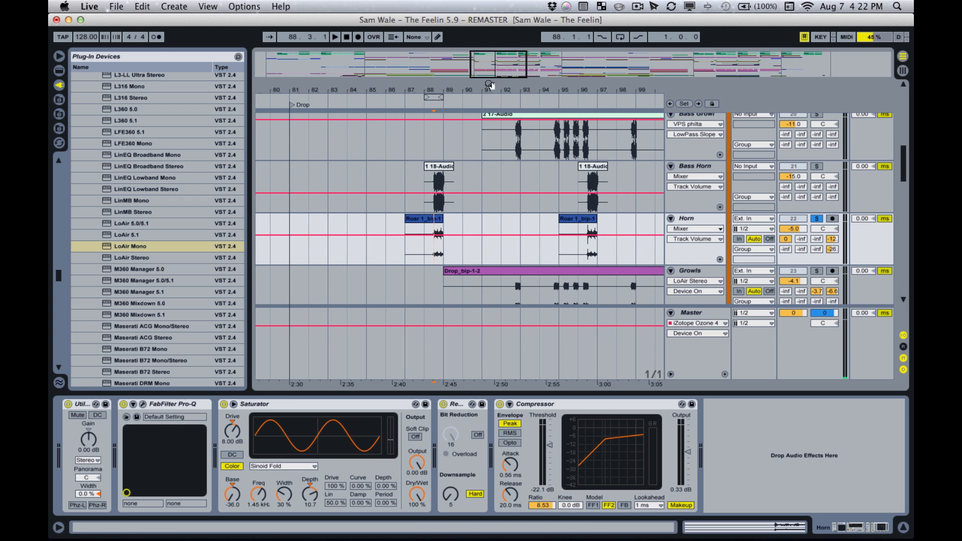
click(428, 104)
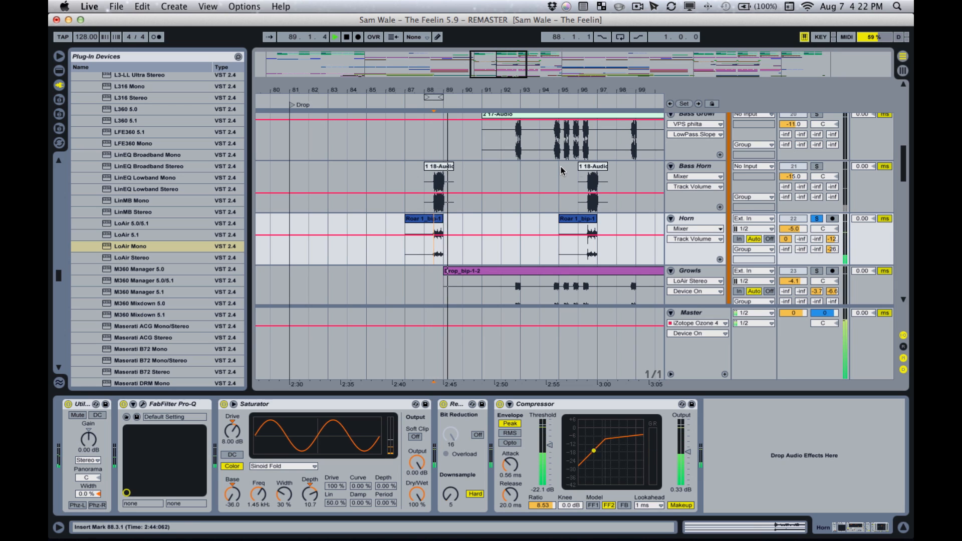
- Solo the Bass Horn track instead of Horn and play it from bar 88
click(817, 165)
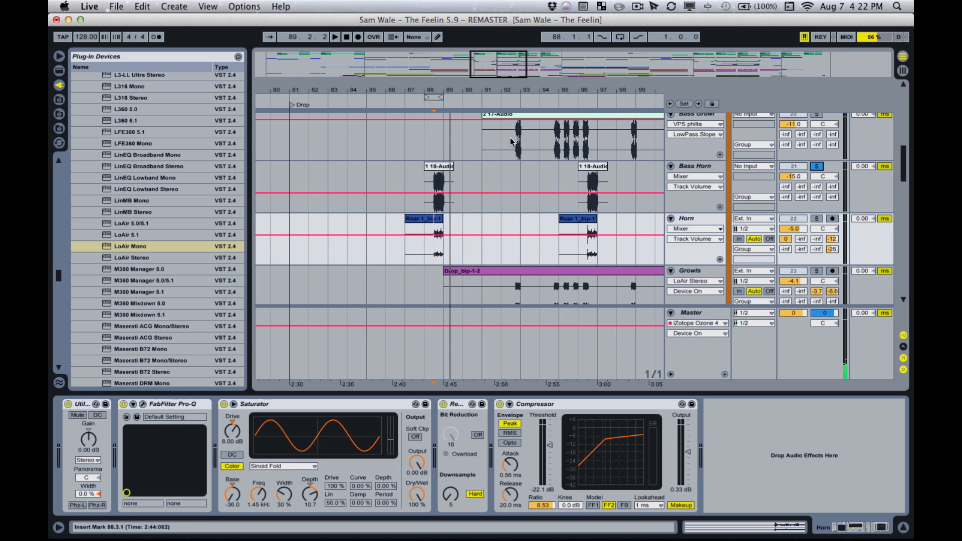
click(430, 105)
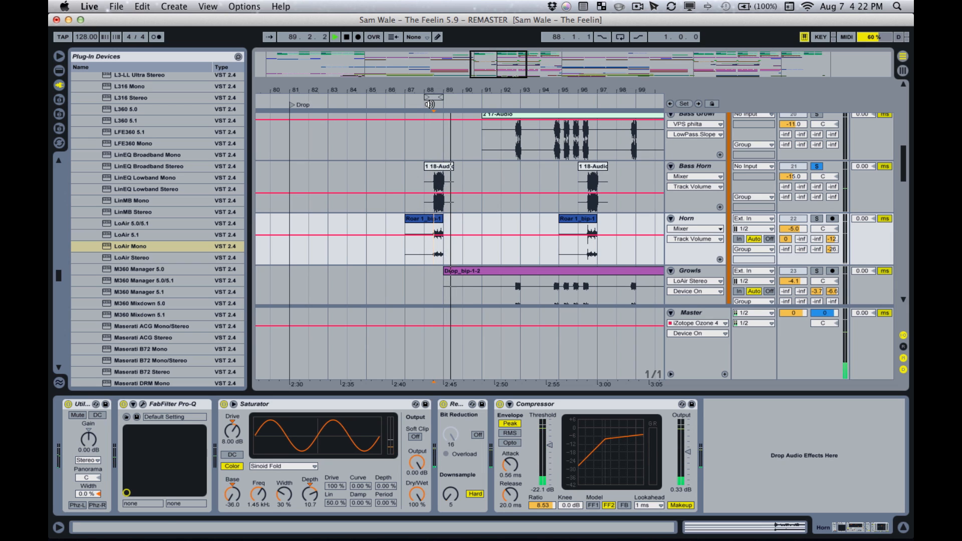
key(space)
- Audition the Horn and Bass Horn tracks soloed together from bar 88, and clear both solos
super+click(818, 219)
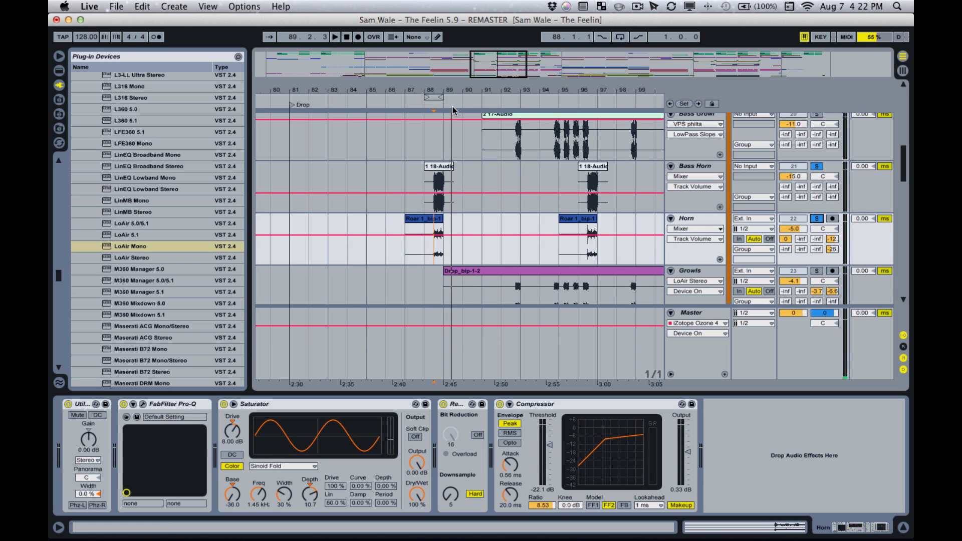
click(432, 107)
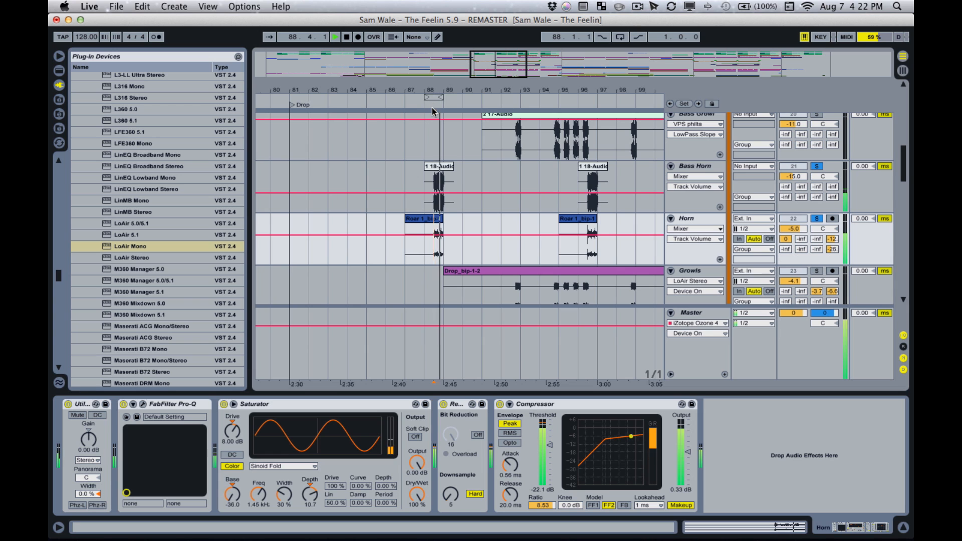
key(space)
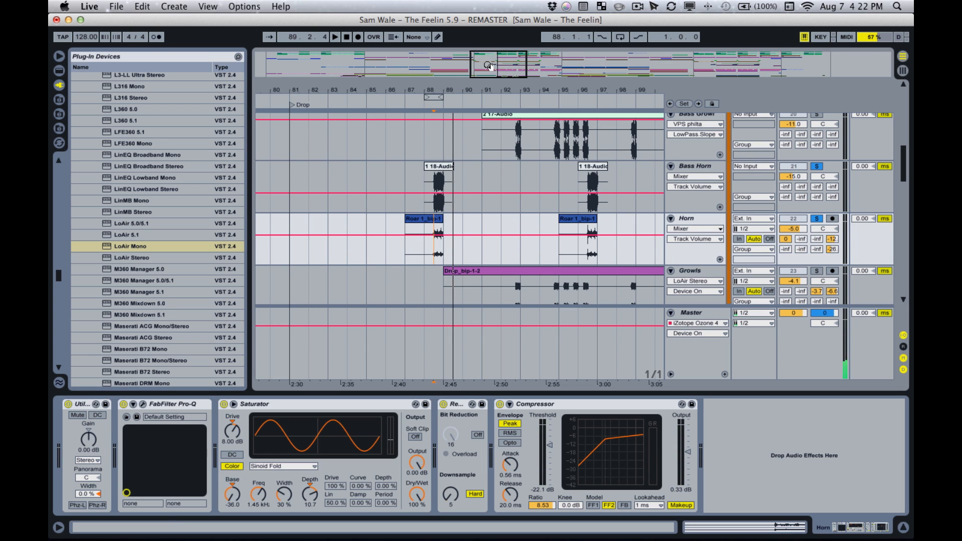
drag(489, 65, 486, 73)
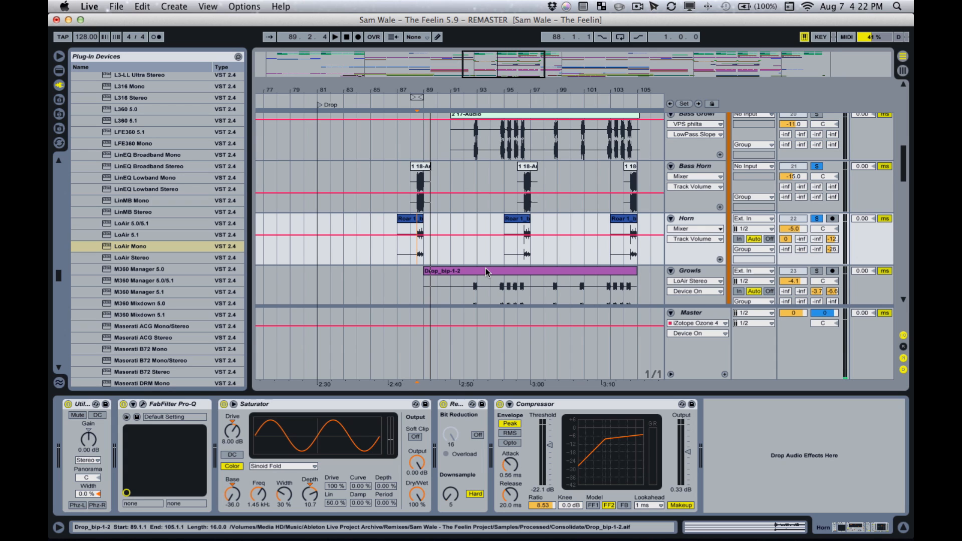
click(817, 166)
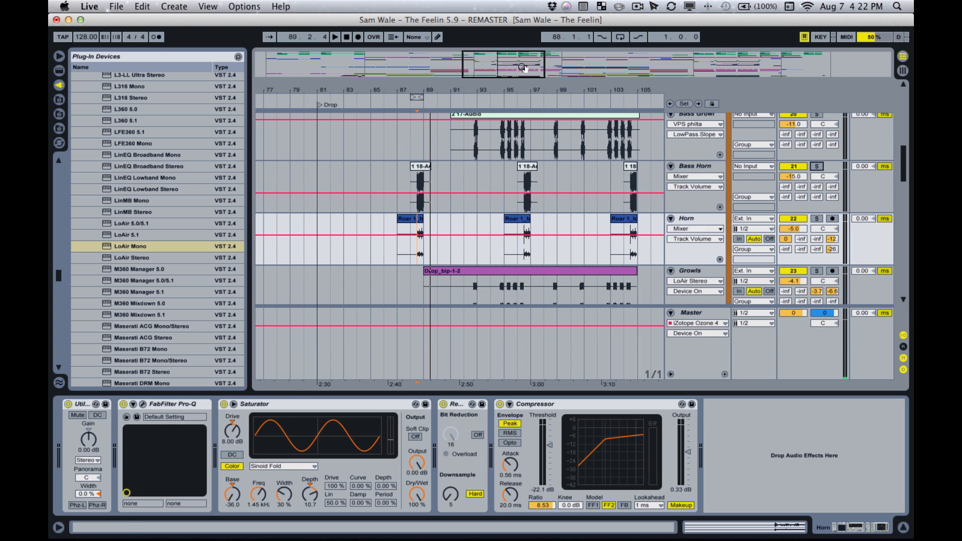
- Examine the Bass Horn and Horn clips around bar 88 and the Horn track's effects chain
drag(524, 69, 524, 61)
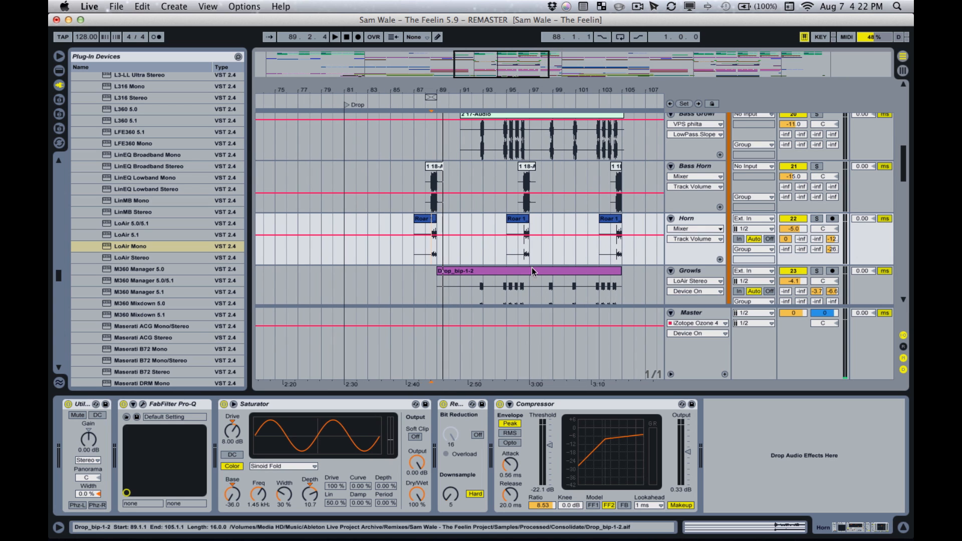
click(436, 166)
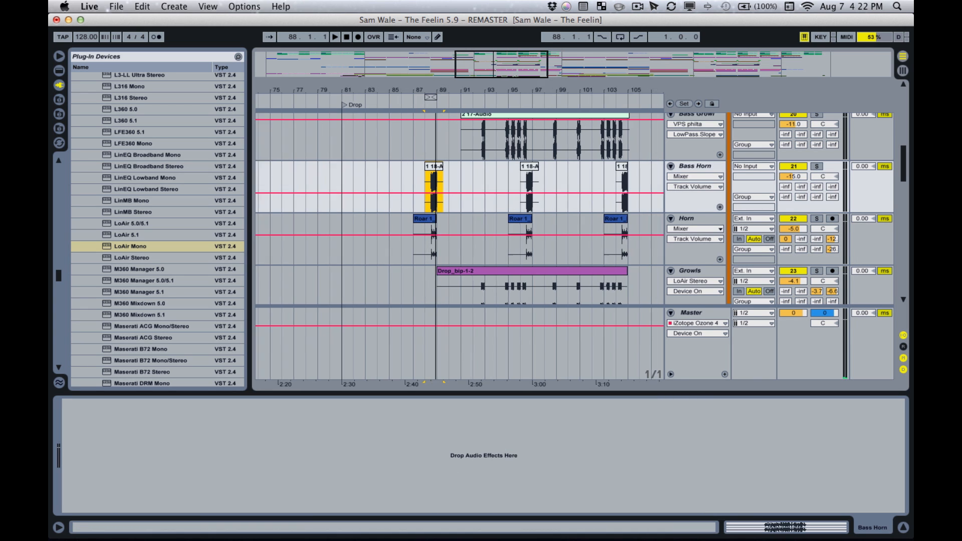
drag(436, 92, 436, 108)
drag(498, 65, 494, 66)
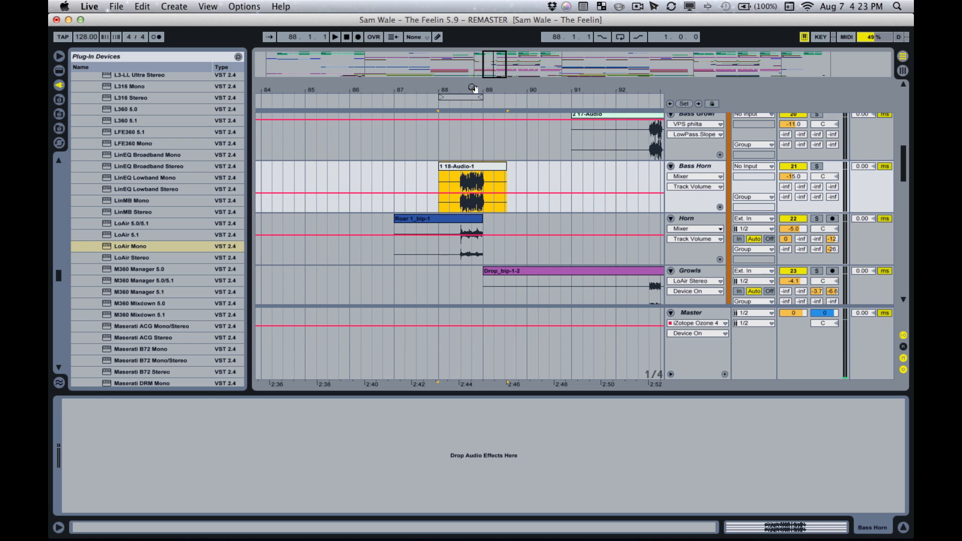
click(469, 228)
click(438, 251)
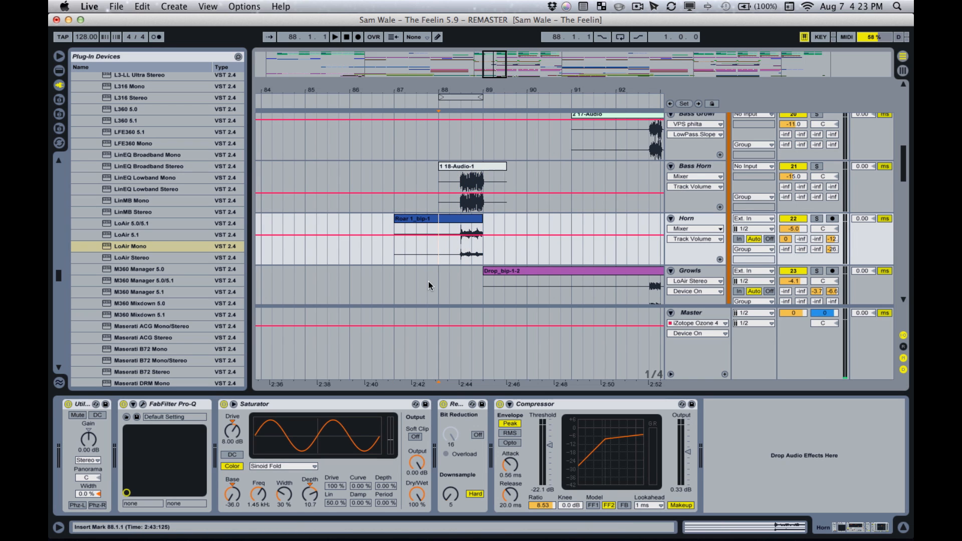
scroll(476, 253, down, 4)
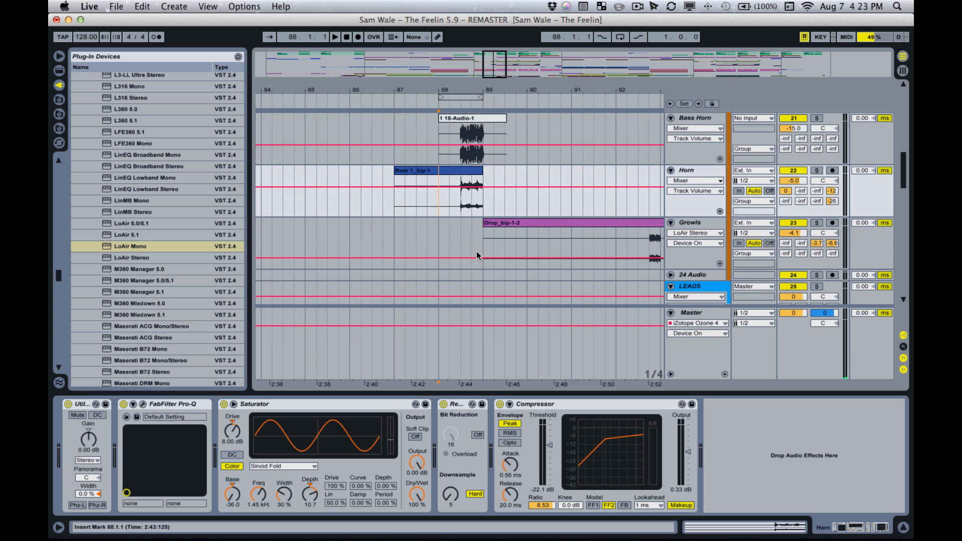
click(701, 173)
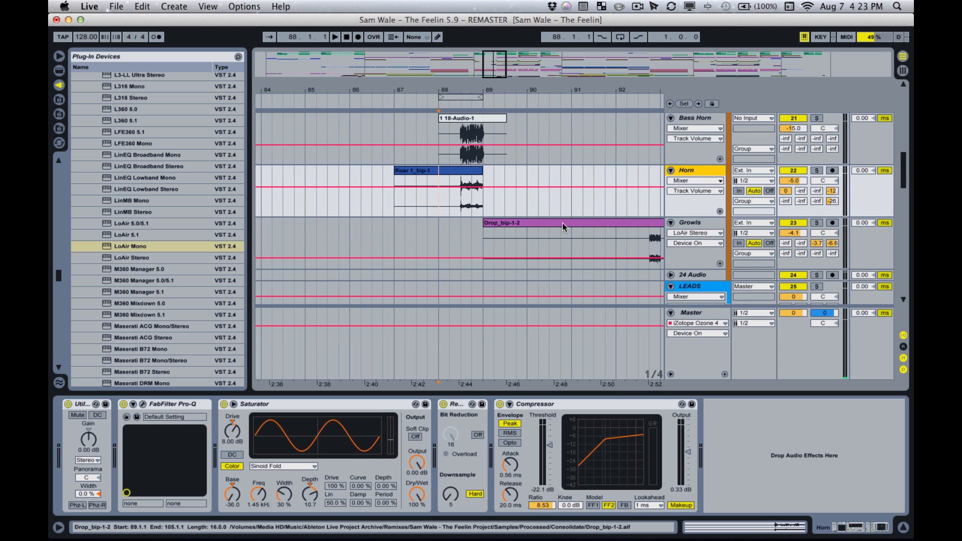
scroll(576, 231, up, 8)
click(467, 232)
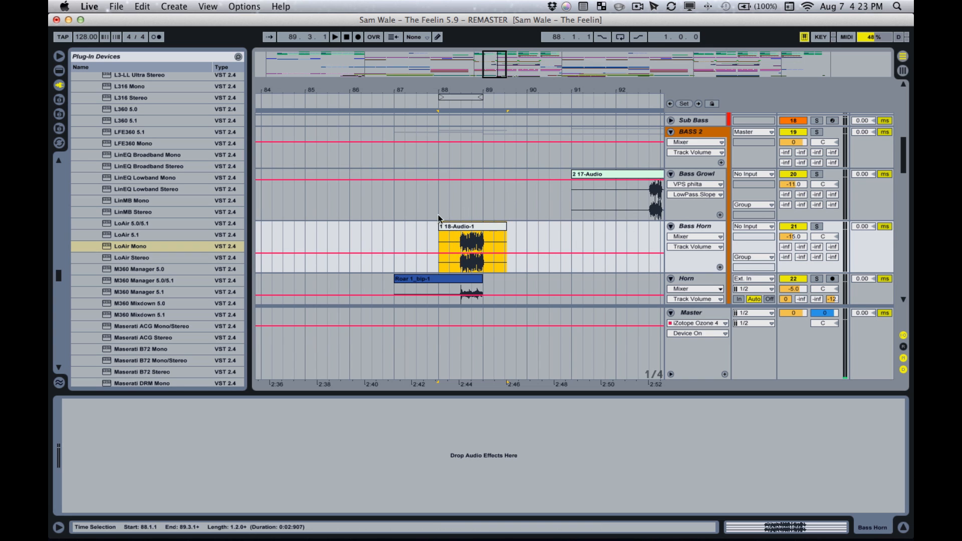
scroll(592, 245, down, 4)
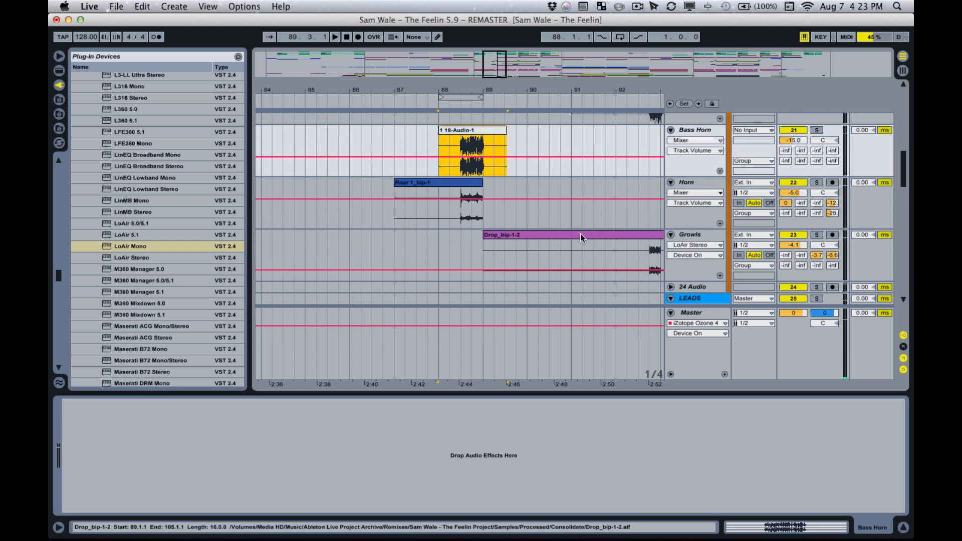
- Insert a new audio track directly below the Horn track and unfold it
click(692, 184)
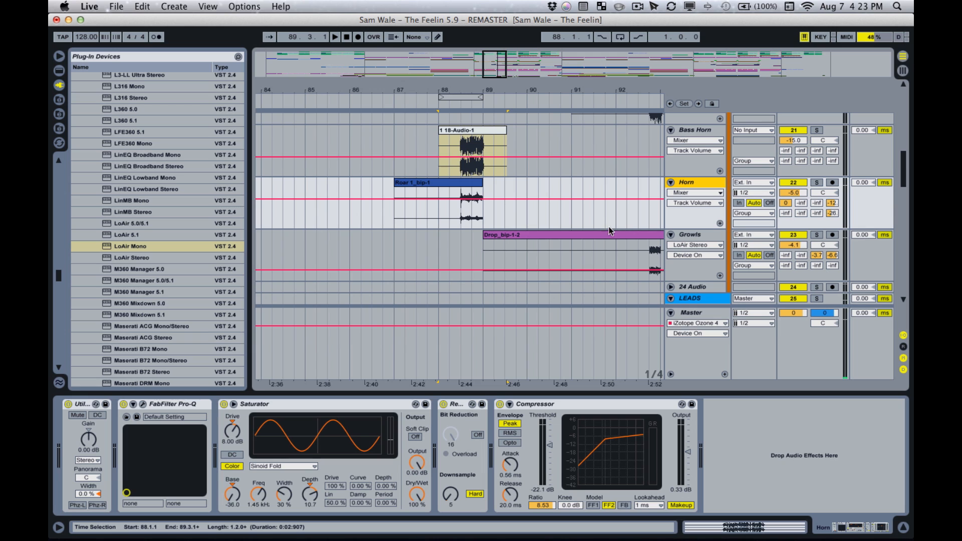
key(super+t)
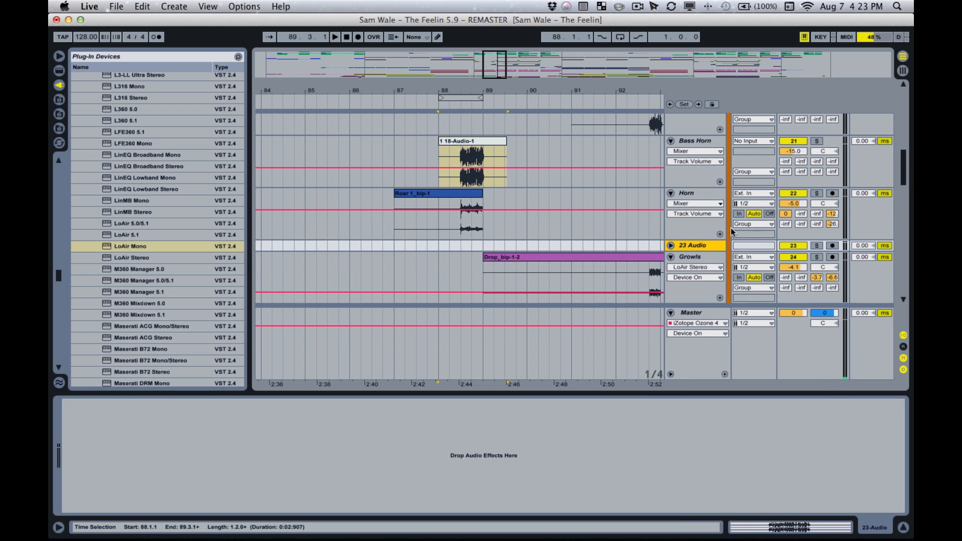
click(670, 246)
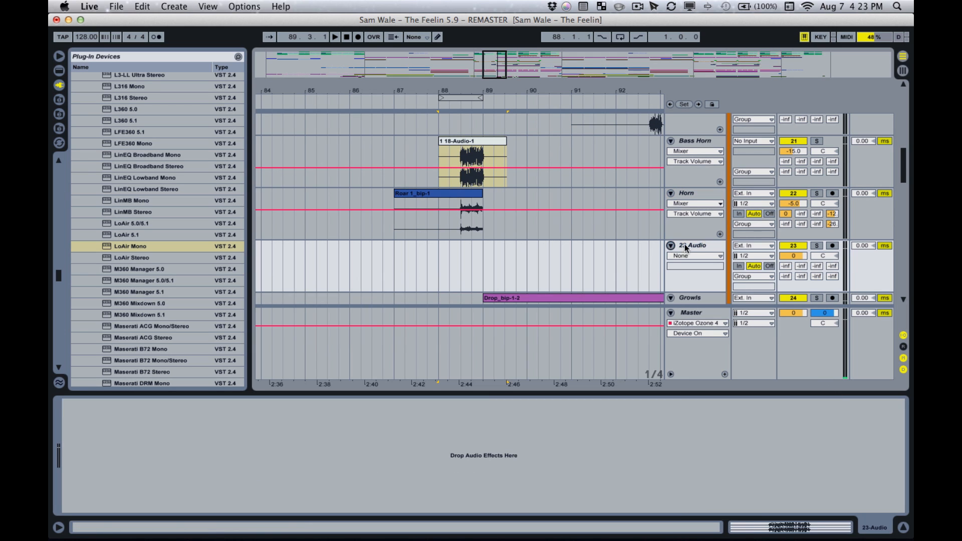
- Set the new audio track's input to receive from Horn, tapped Post FX
click(756, 245)
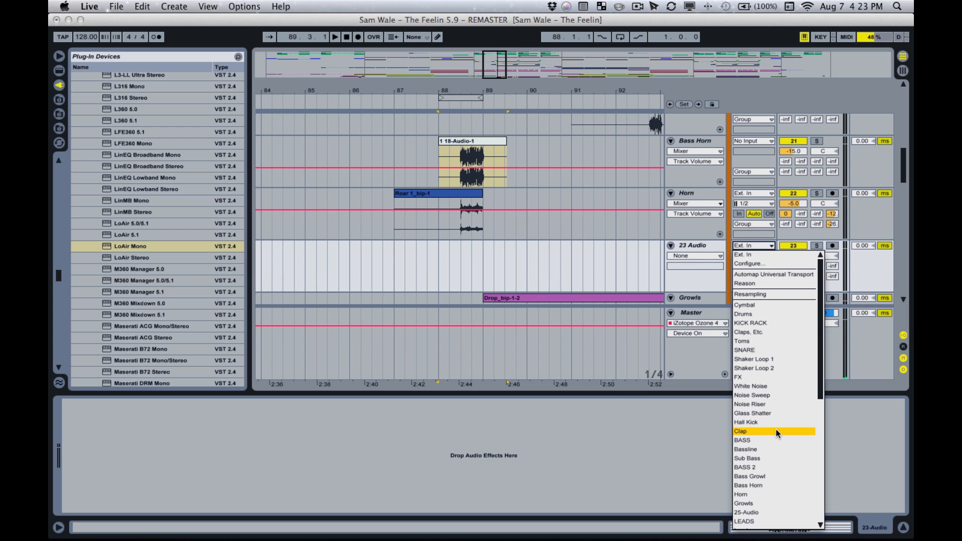
click(769, 494)
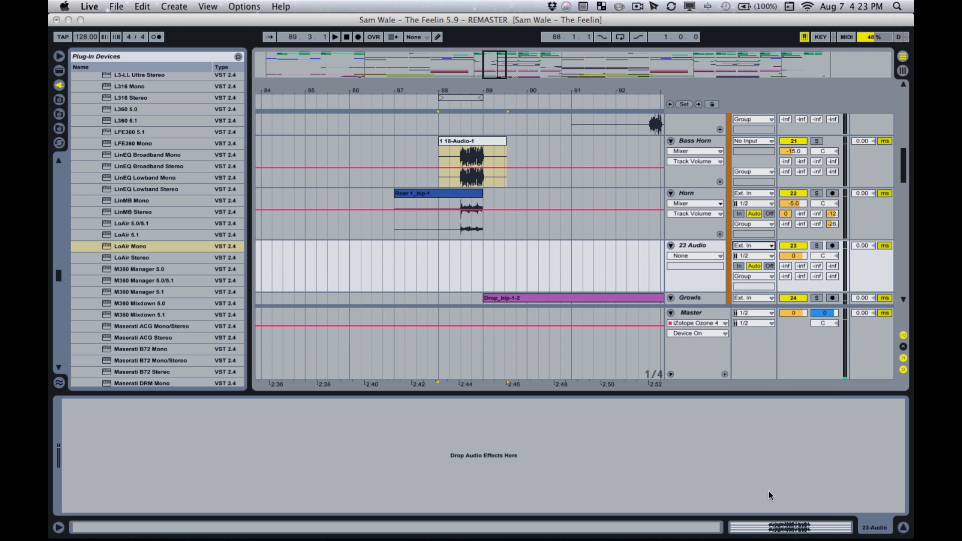
click(754, 256)
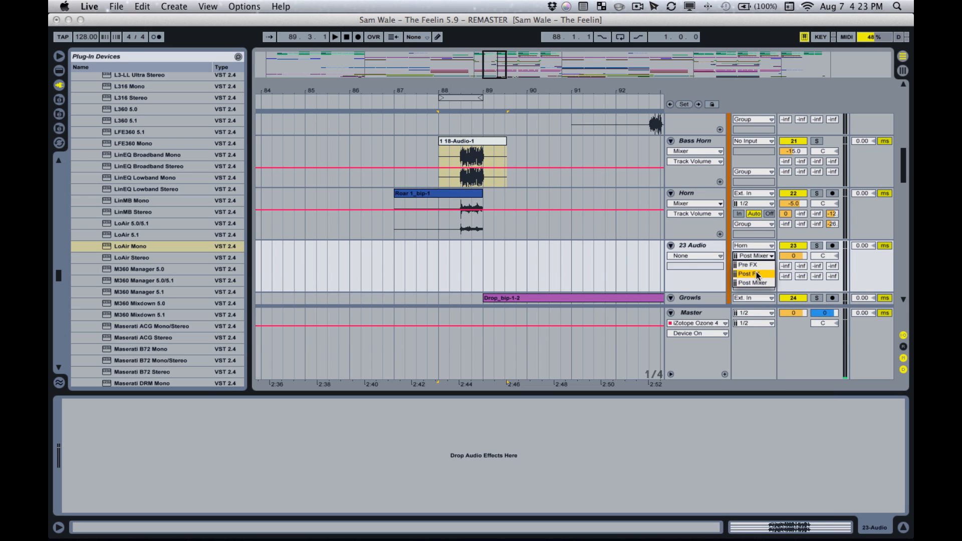
click(758, 274)
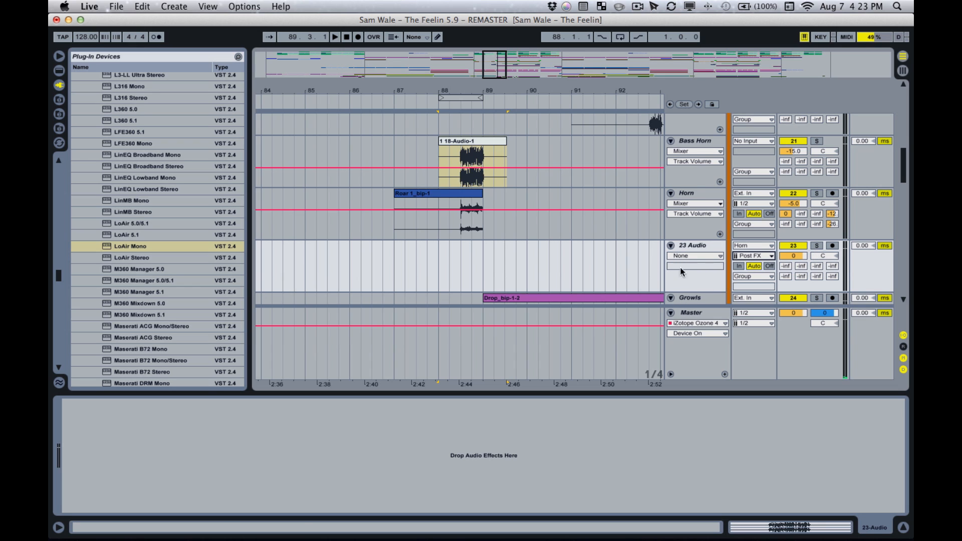
- Solo the new audio track and arm it so it receives the Horn signal
click(690, 246)
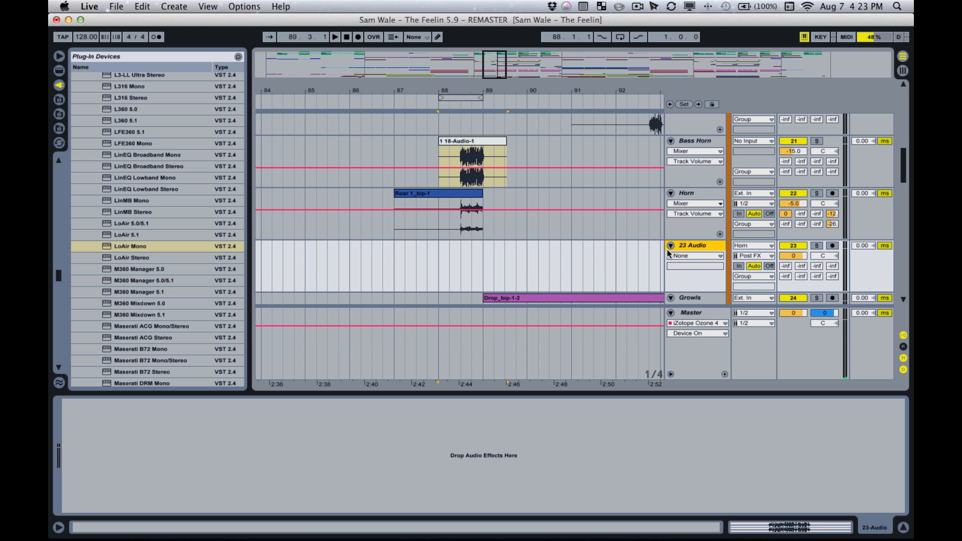
click(817, 245)
click(832, 246)
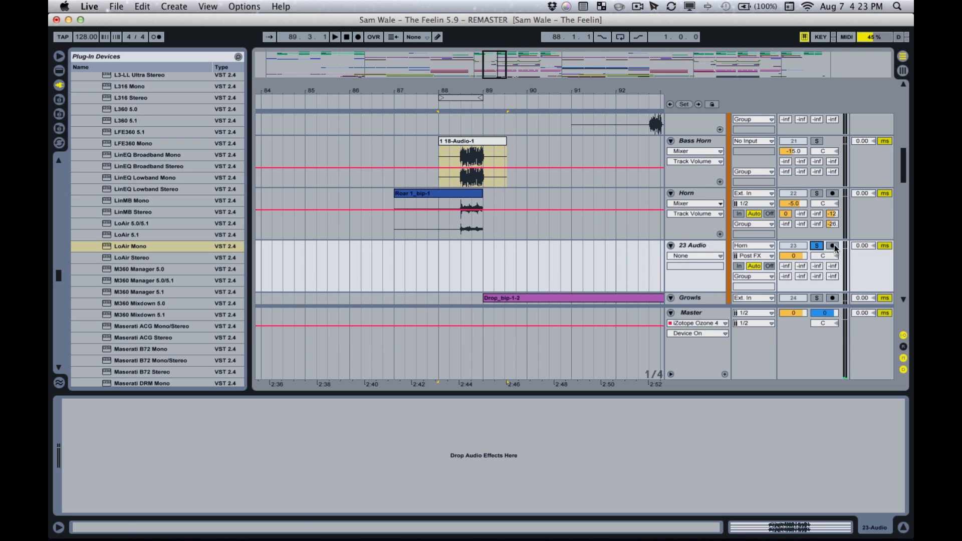
- Load the LoAir Mono plug-in on the new audio track and turn its Direct level down to -Inf
click(123, 245)
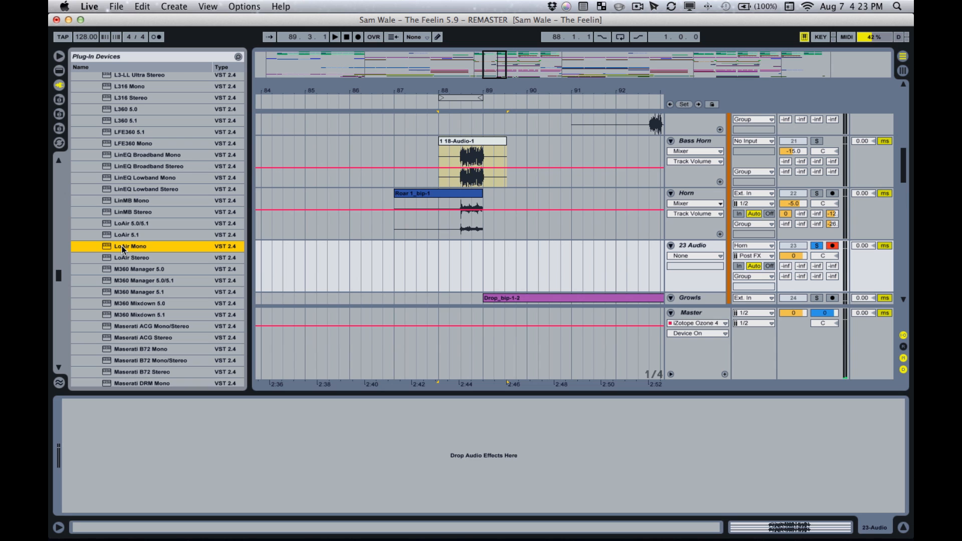
drag(123, 246, 194, 486)
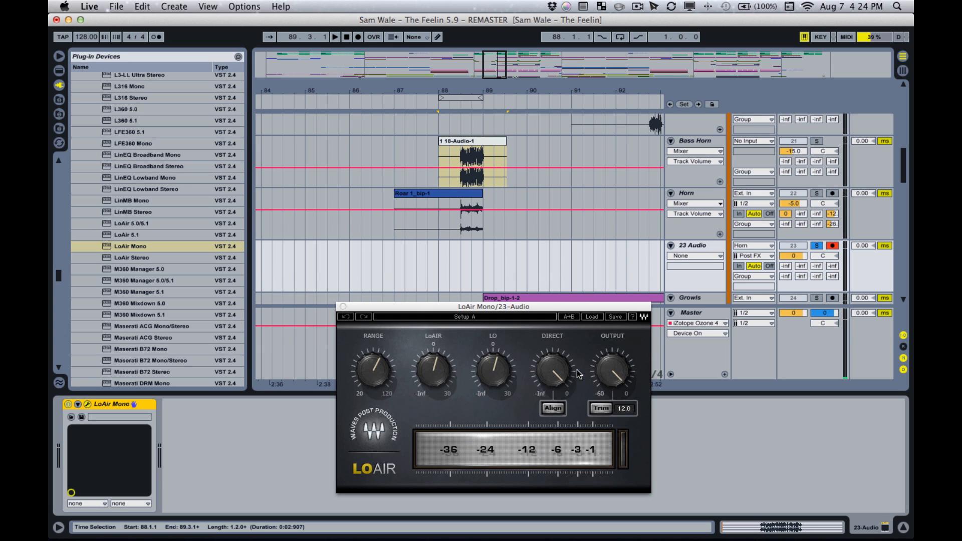
mouse_move(543, 373)
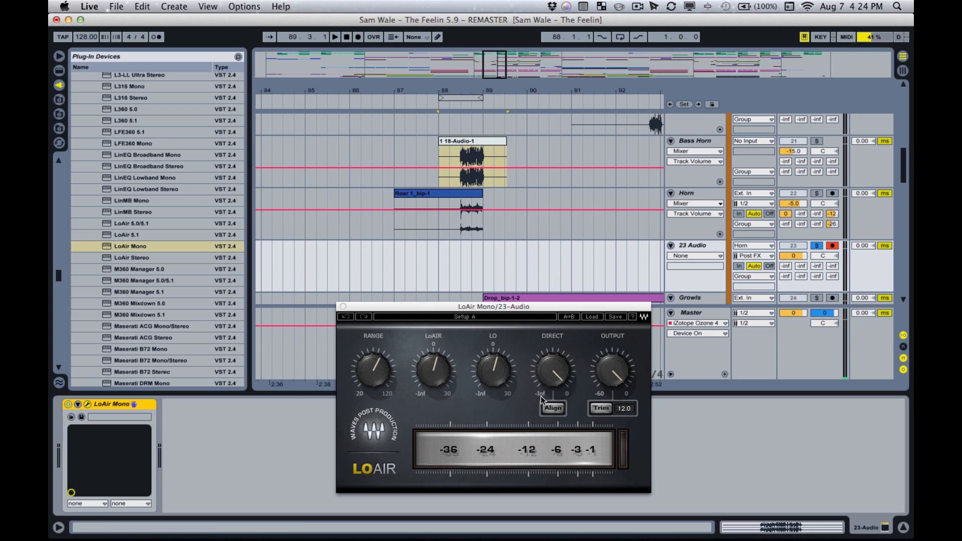
click(555, 371)
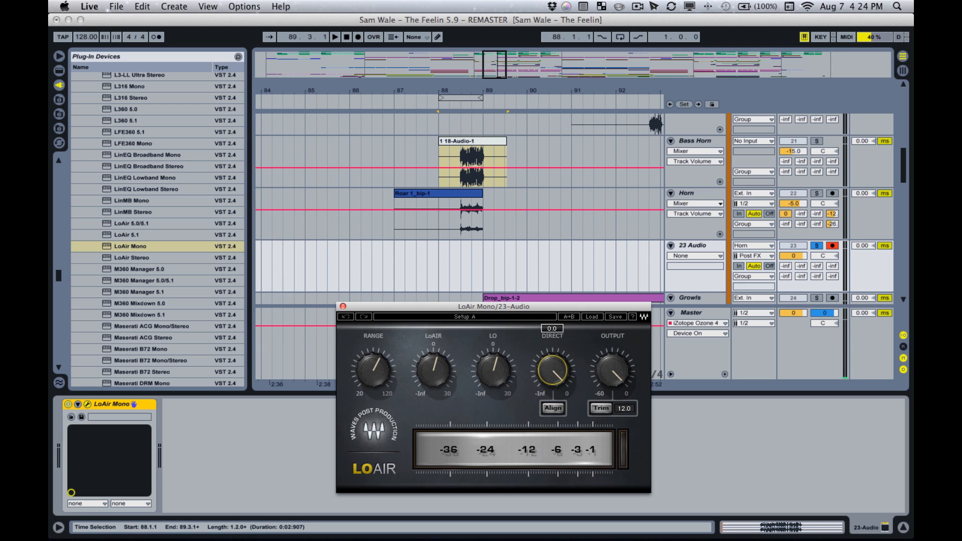
click(555, 371)
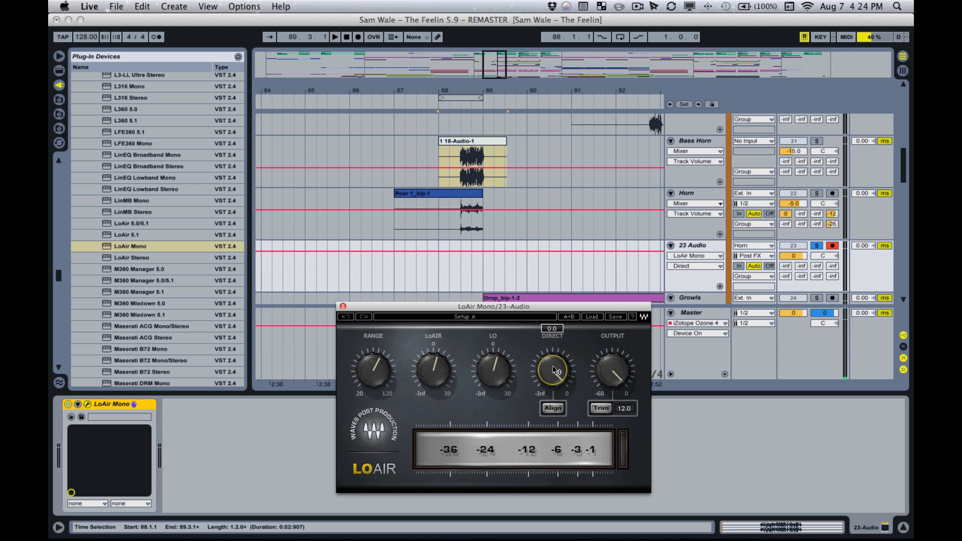
drag(556, 371, 555, 406)
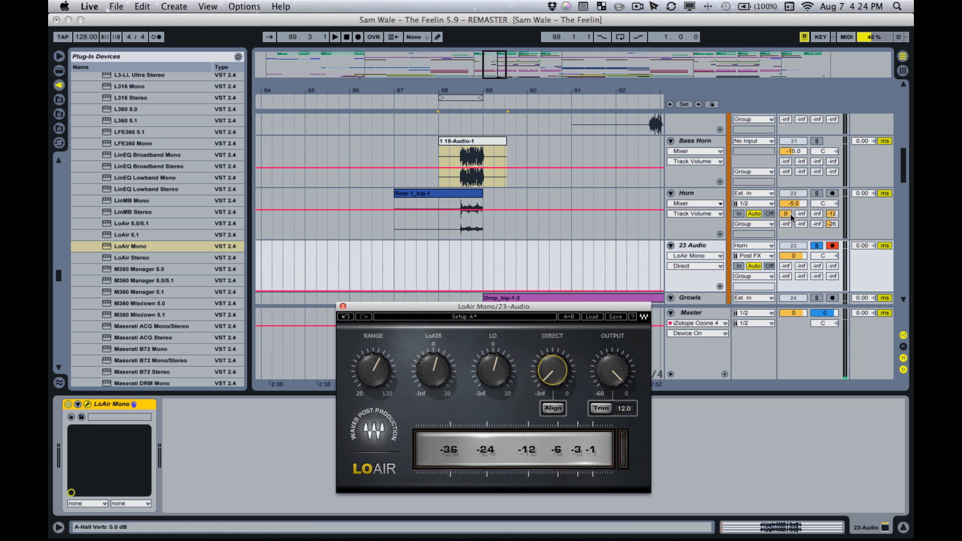
- Rename the new audio track as Lo Air and select the Horn track
click(697, 246)
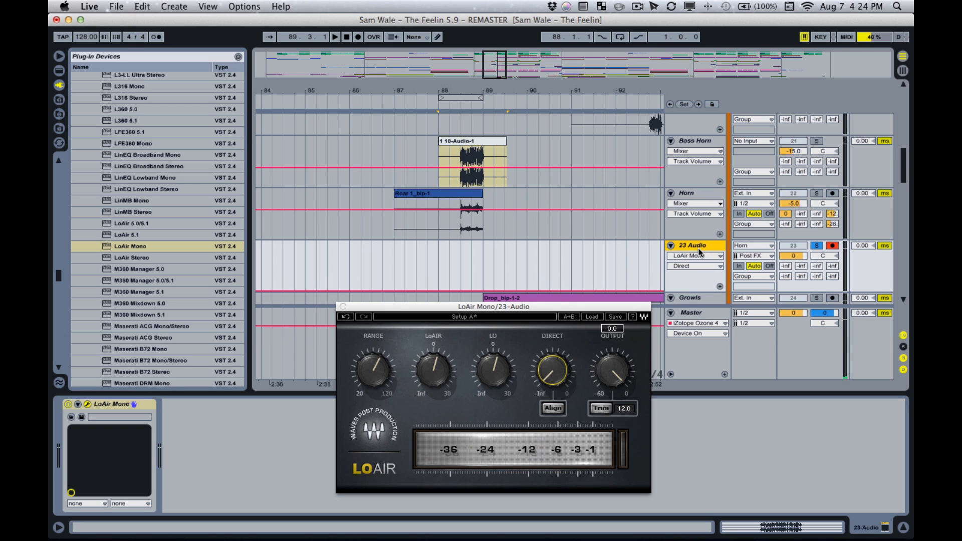
key(super+r)
text(Lo Air)
key(Return)
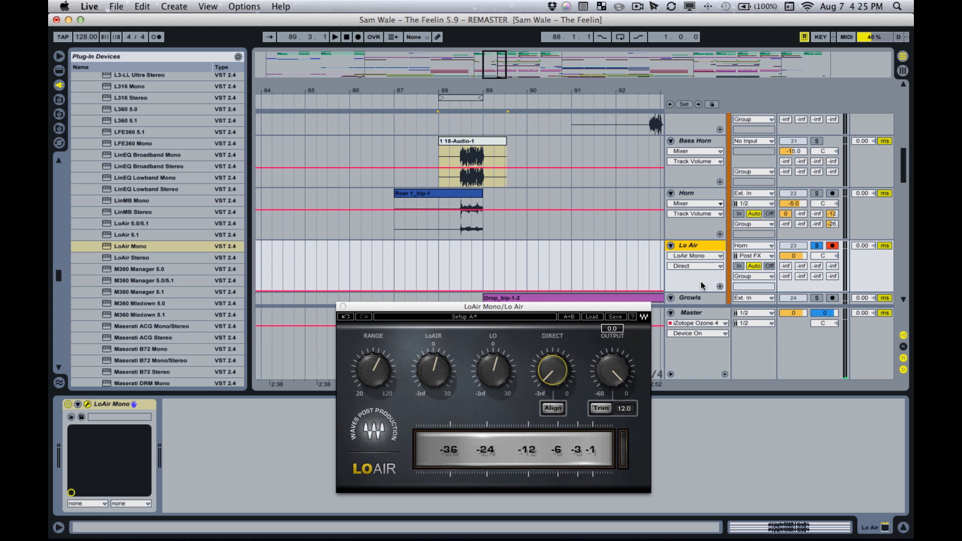
click(694, 196)
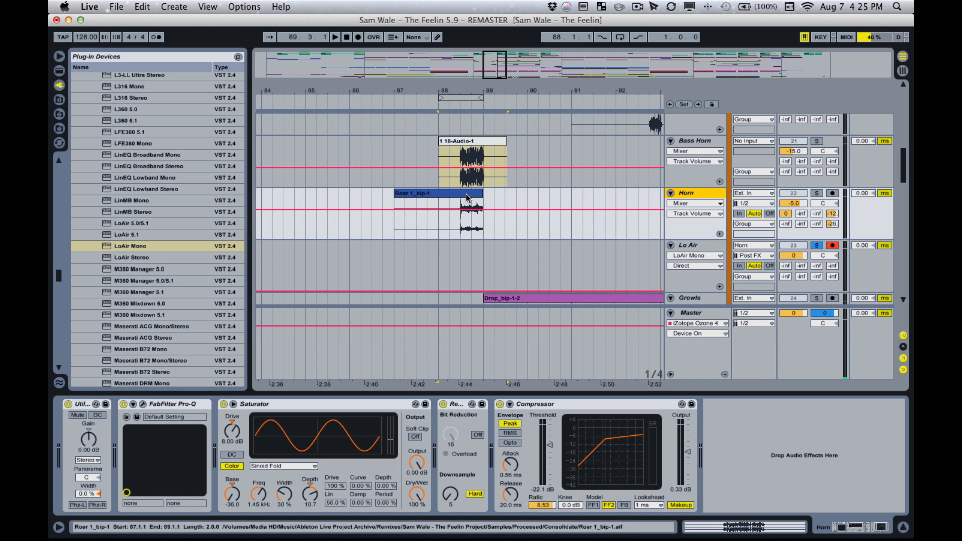
click(696, 245)
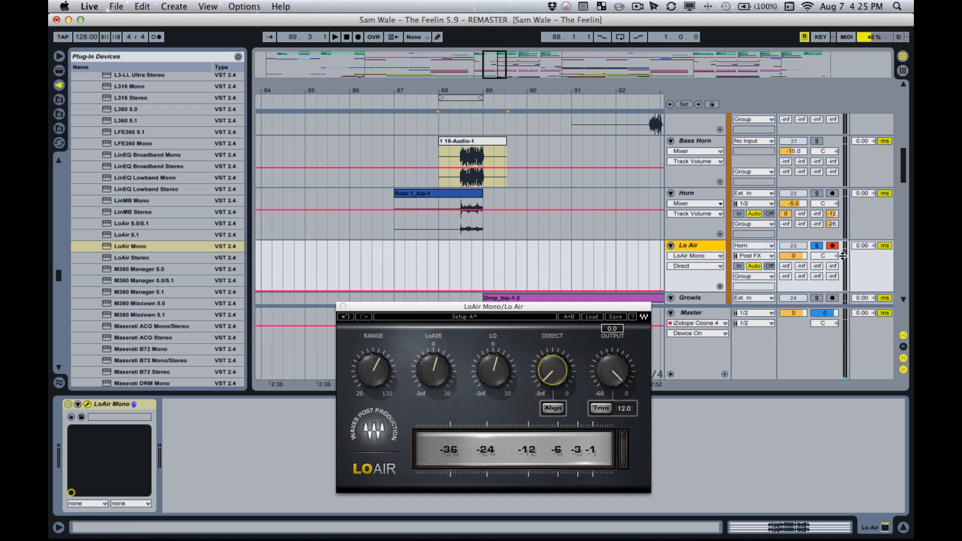
click(548, 314)
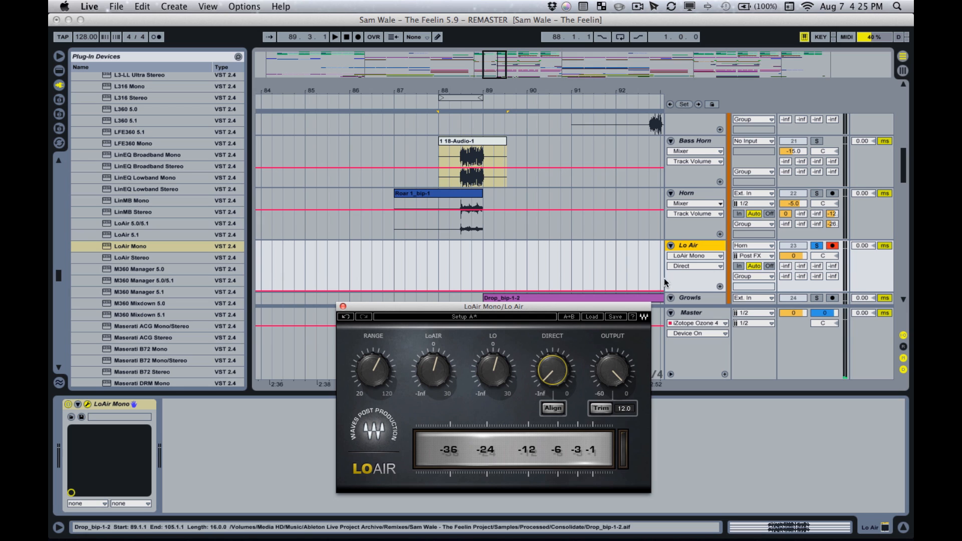
click(791, 234)
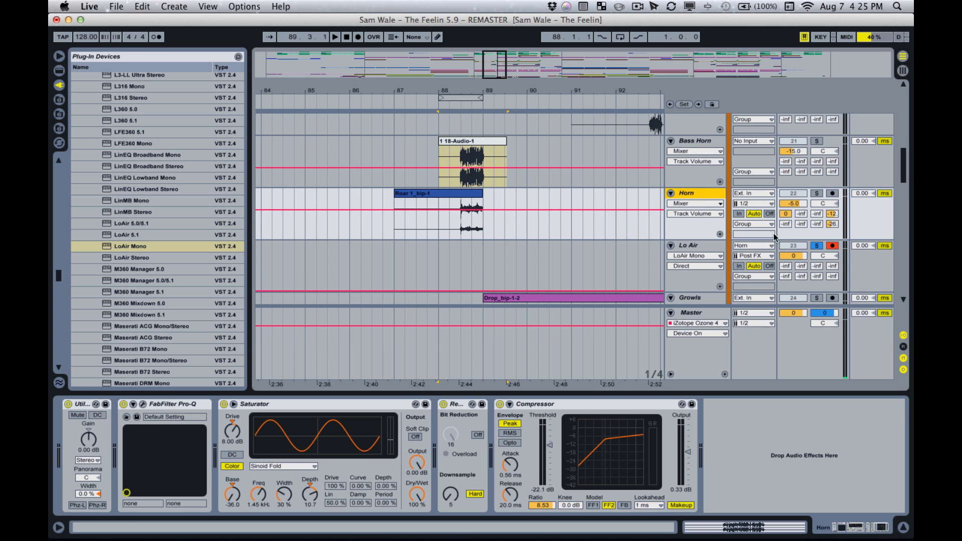
- Select bar 88 to 89 on the Lo Air track, loop that range and start playback
click(709, 246)
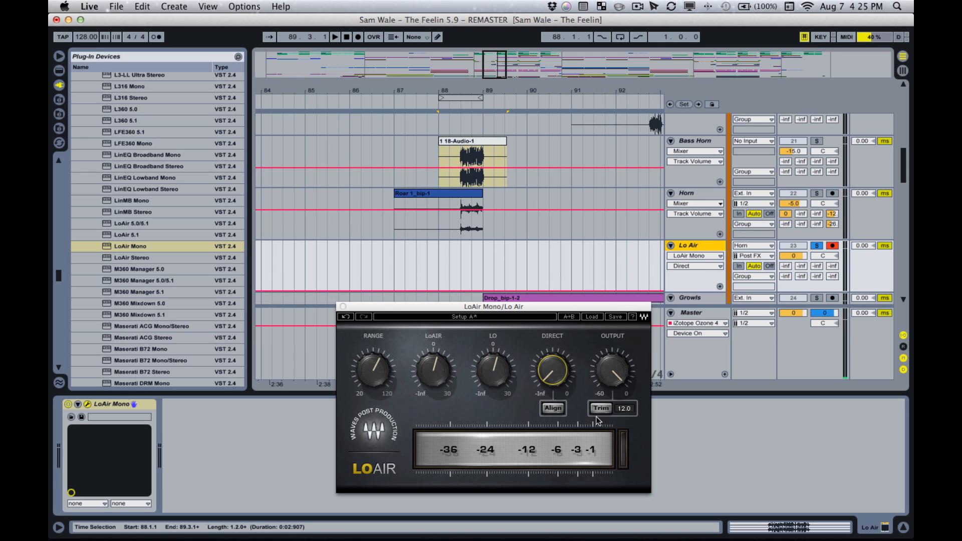
click(450, 275)
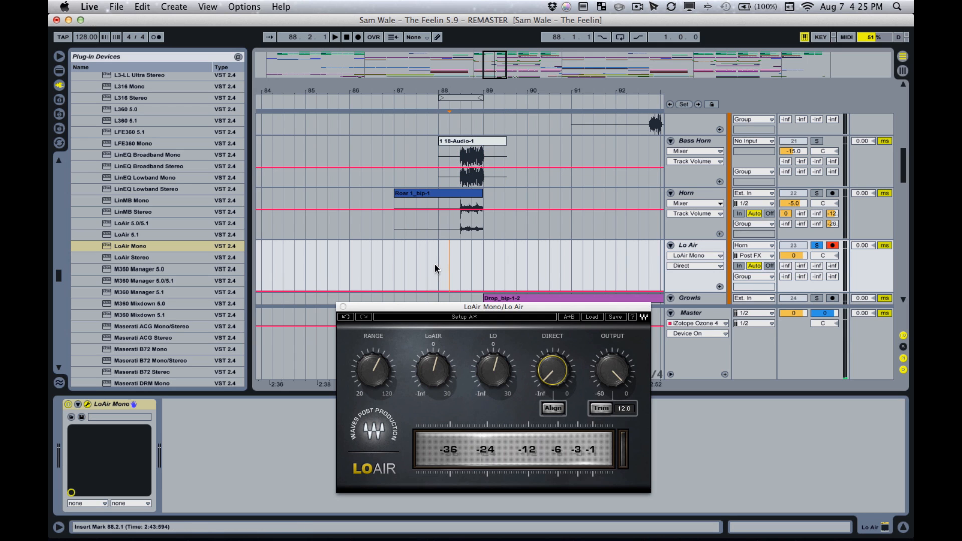
drag(435, 265, 477, 261)
key(super+l)
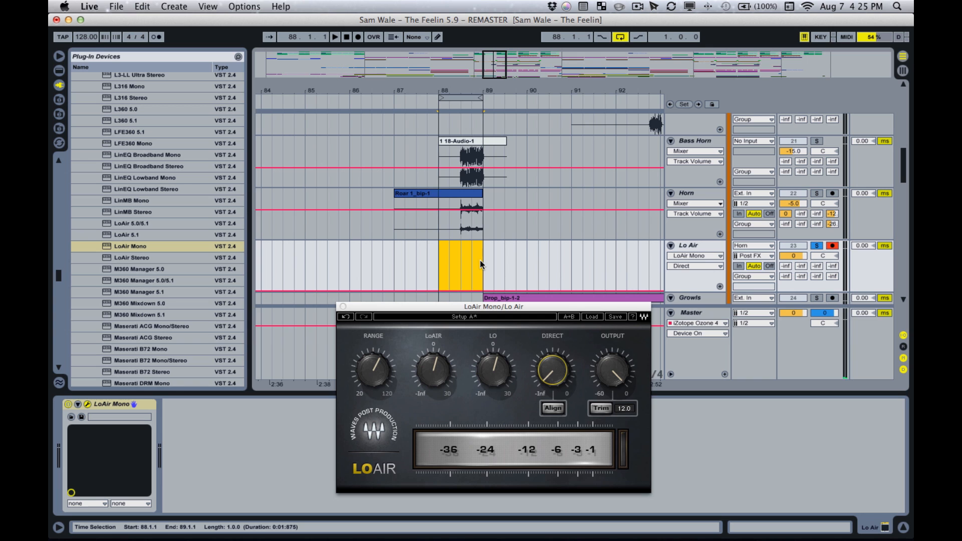
key(space)
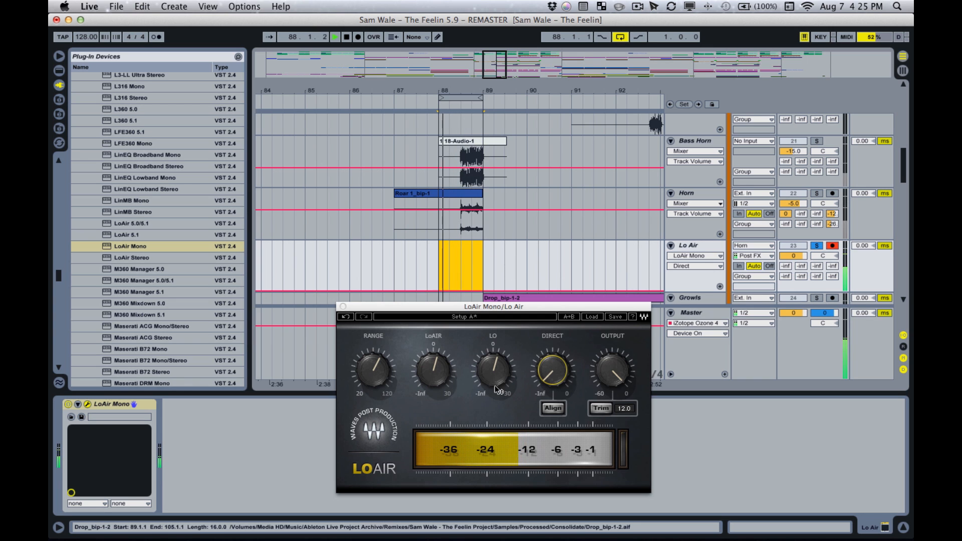
- Set the LoAir Mono plug-in's LoAir level to 10.4 and its Lo level to 12.1 while the loop plays
mouse_move(492, 380)
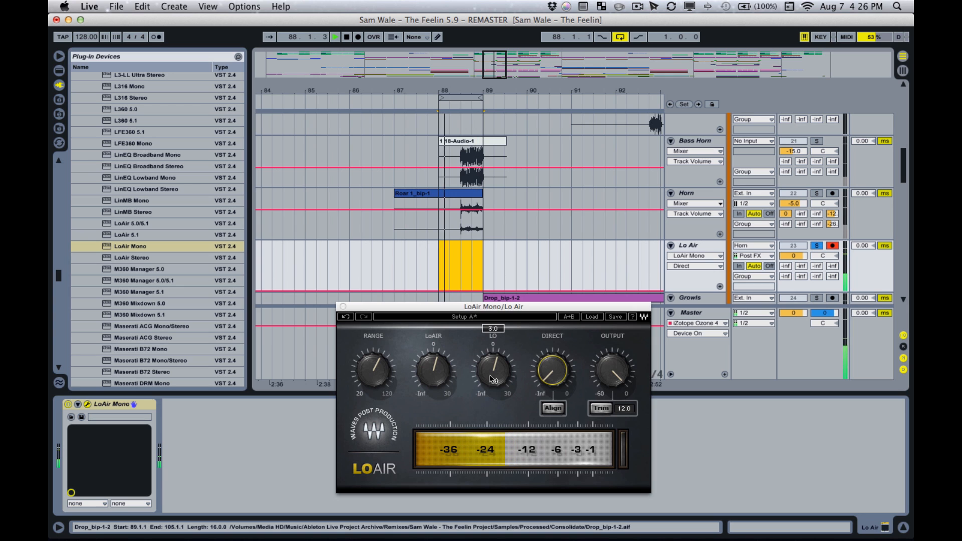
drag(493, 380, 493, 357)
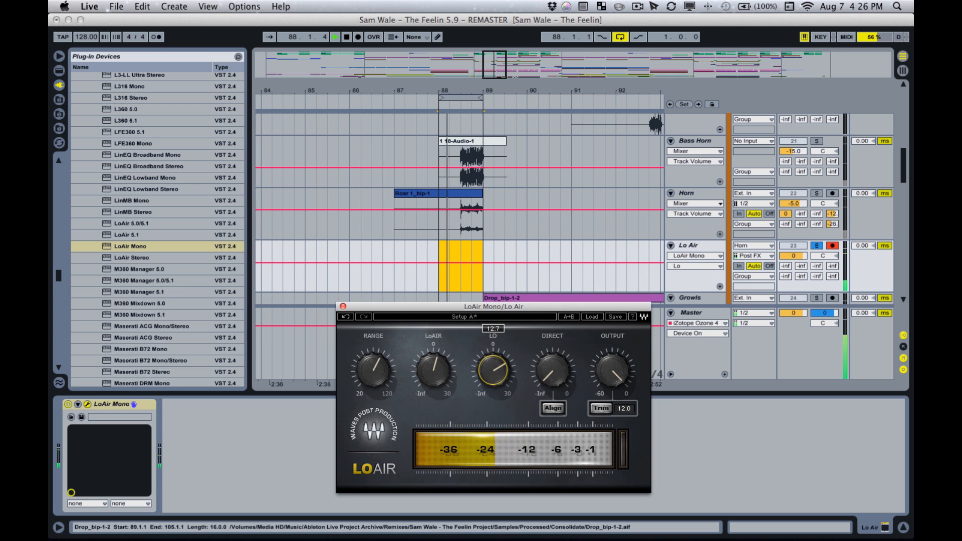
drag(433, 371, 433, 357)
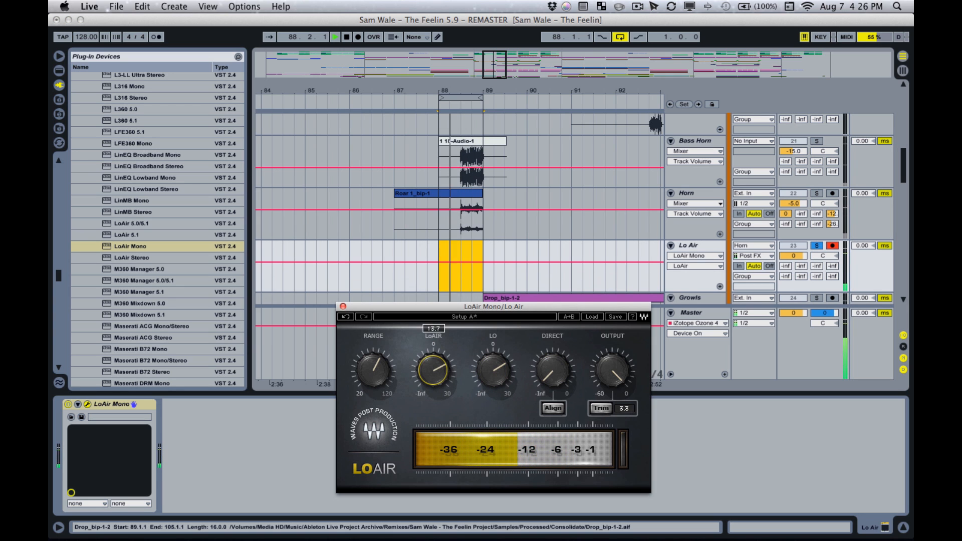
drag(493, 371, 492, 336)
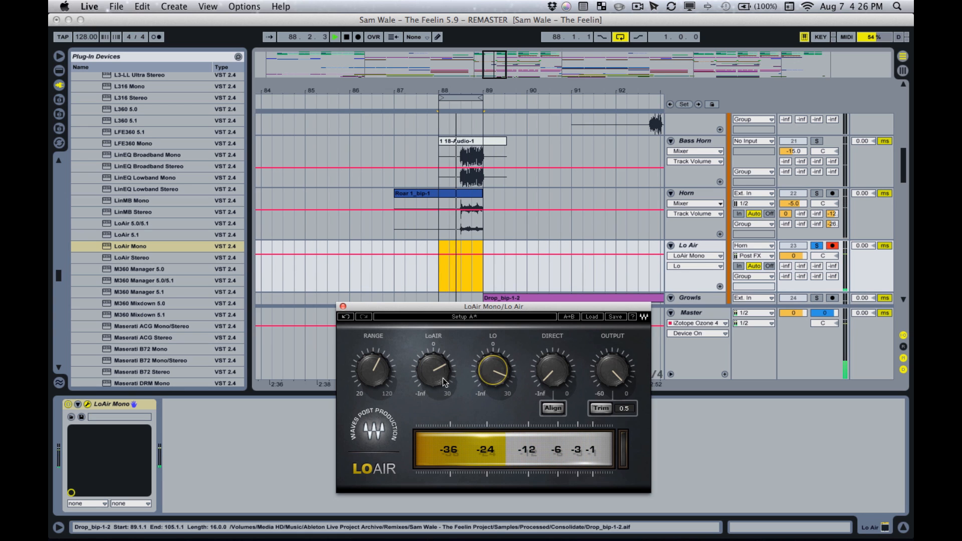
drag(433, 371, 433, 374)
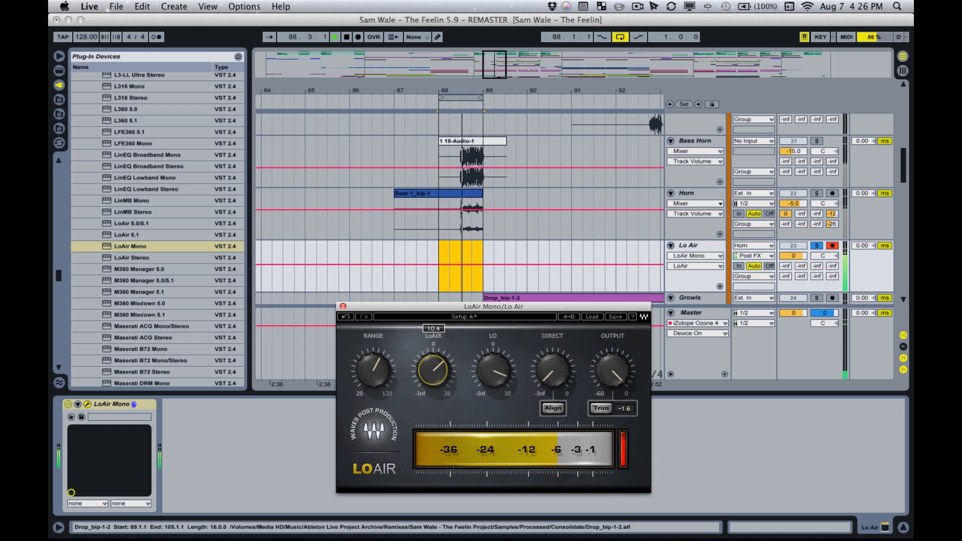
drag(493, 371, 493, 381)
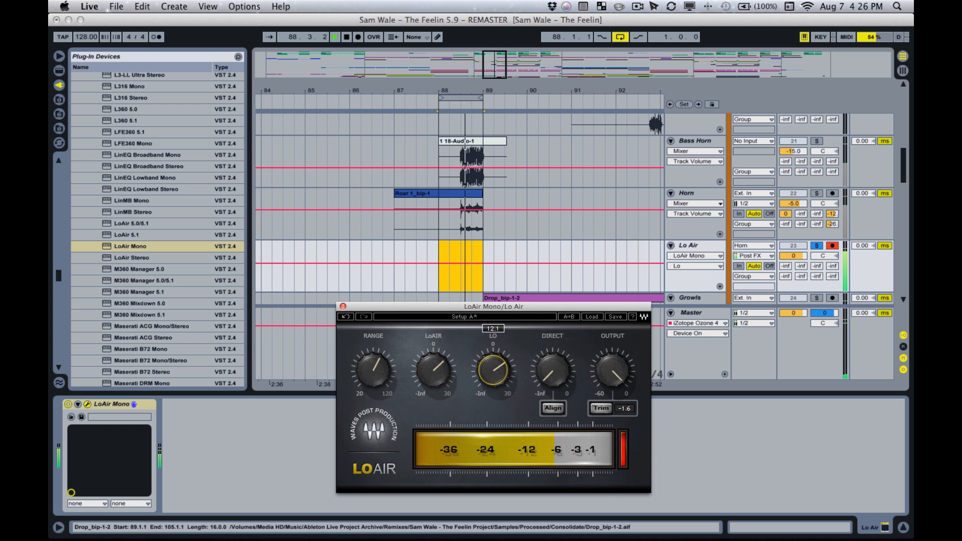
- Set the plug-in's Range to 87 Hz and the Lo Air track volume to -4.3, and stop playback
click(373, 371)
drag(374, 371, 374, 367)
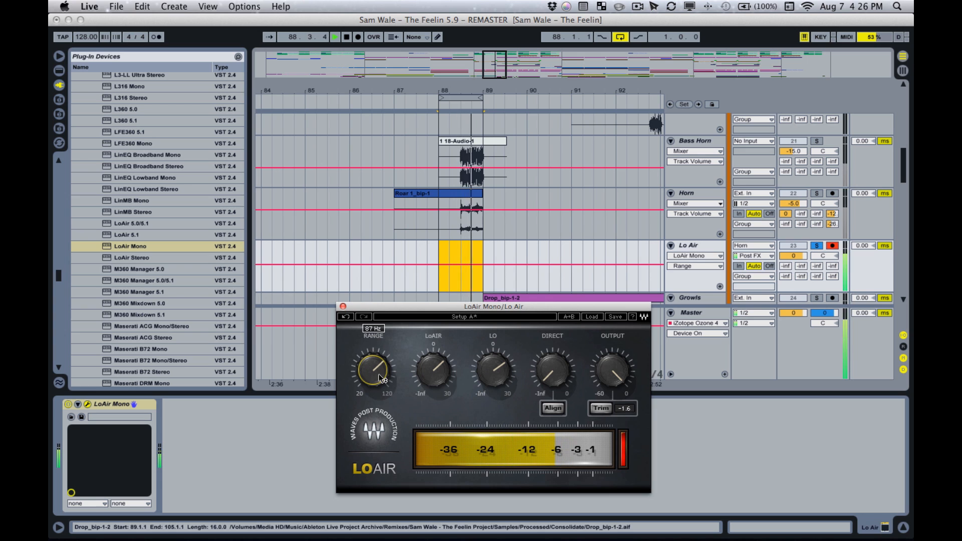
drag(786, 259, 786, 260)
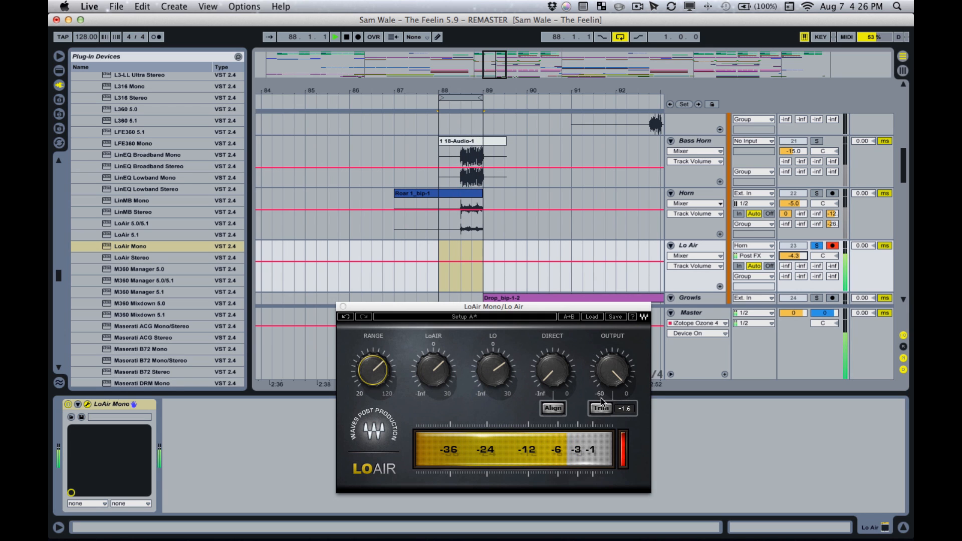
click(553, 379)
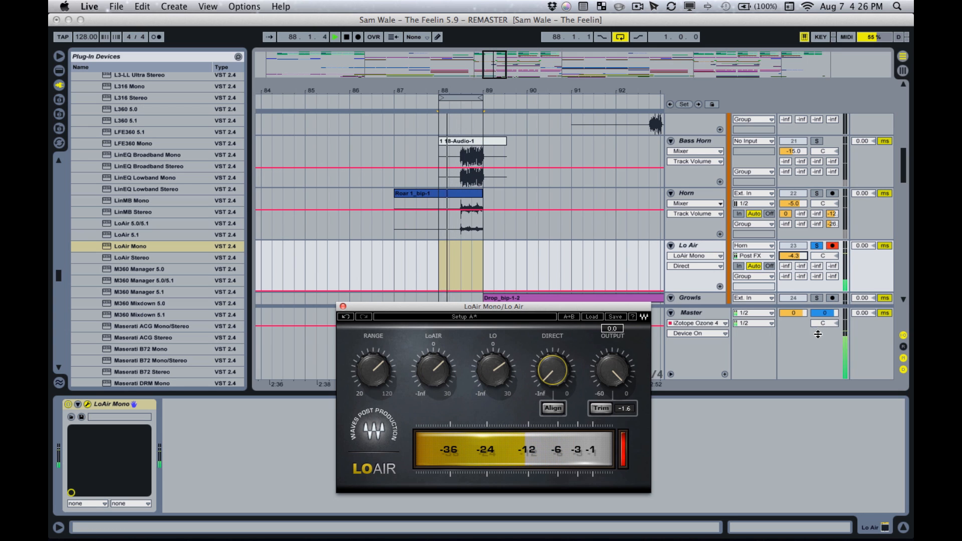
key(space)
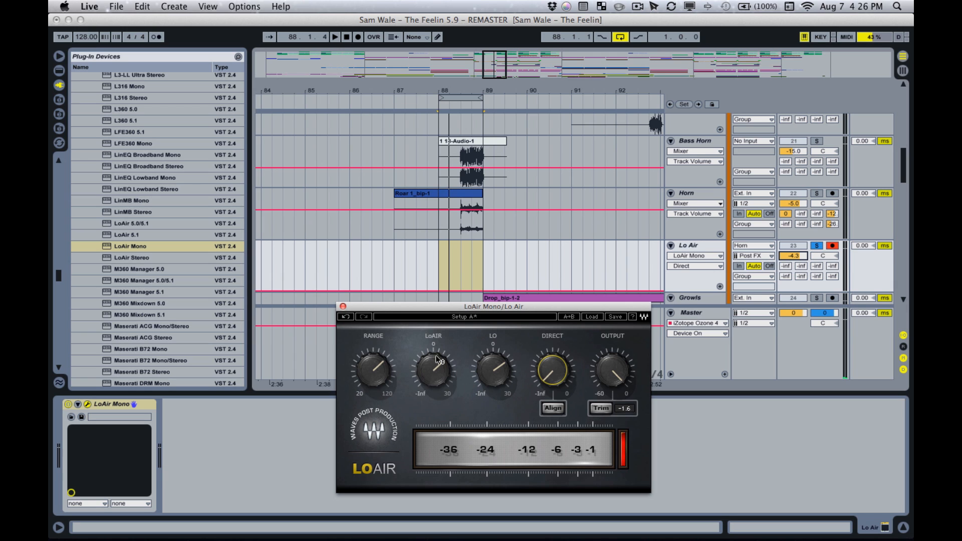
click(481, 365)
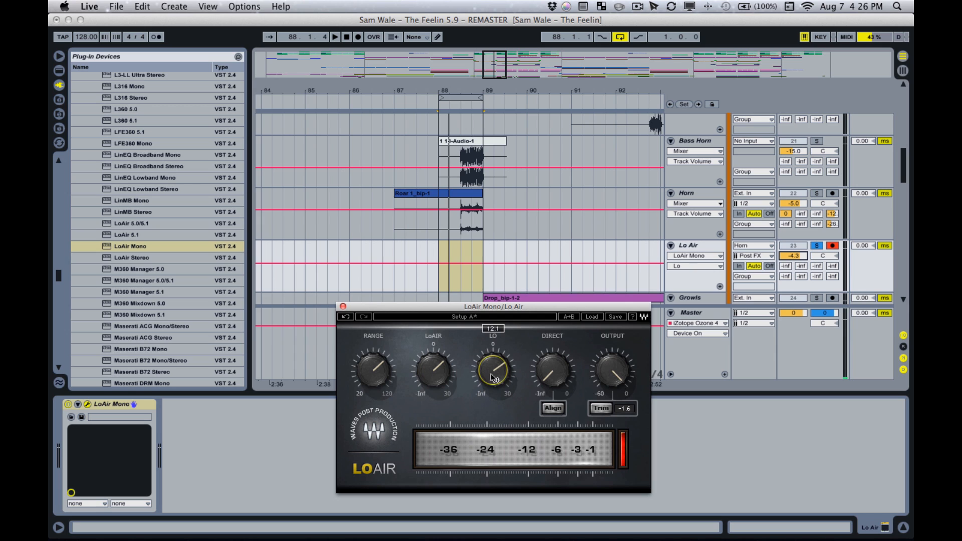
click(432, 378)
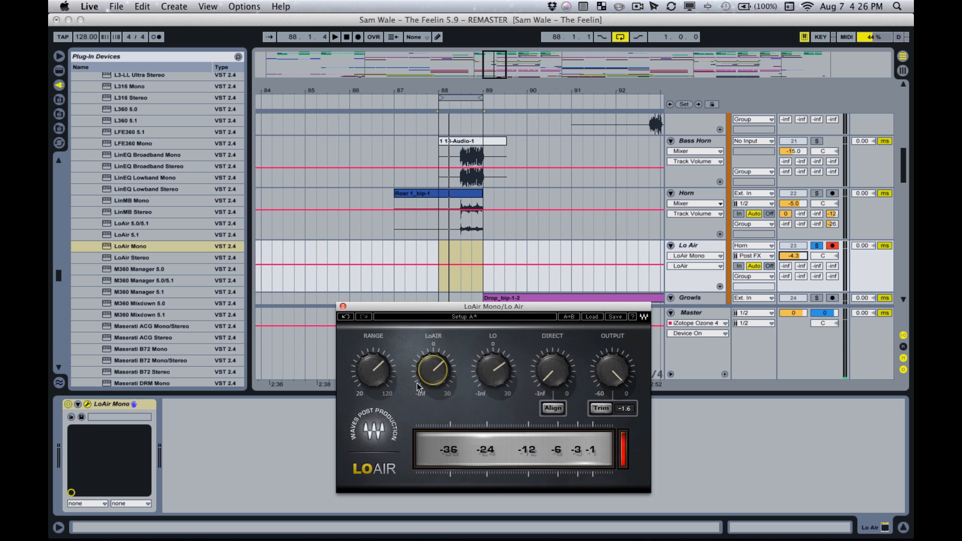
click(497, 376)
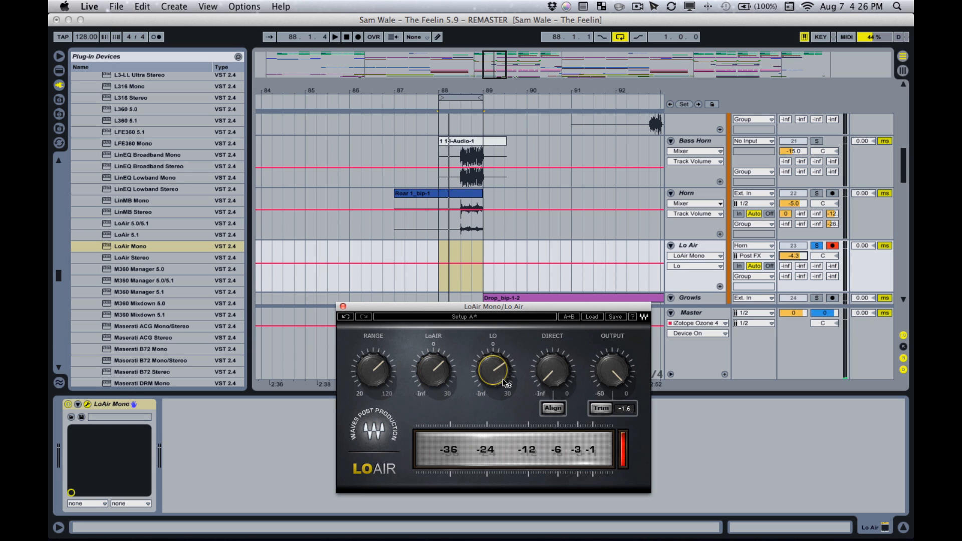
mouse_move(506, 384)
click(390, 376)
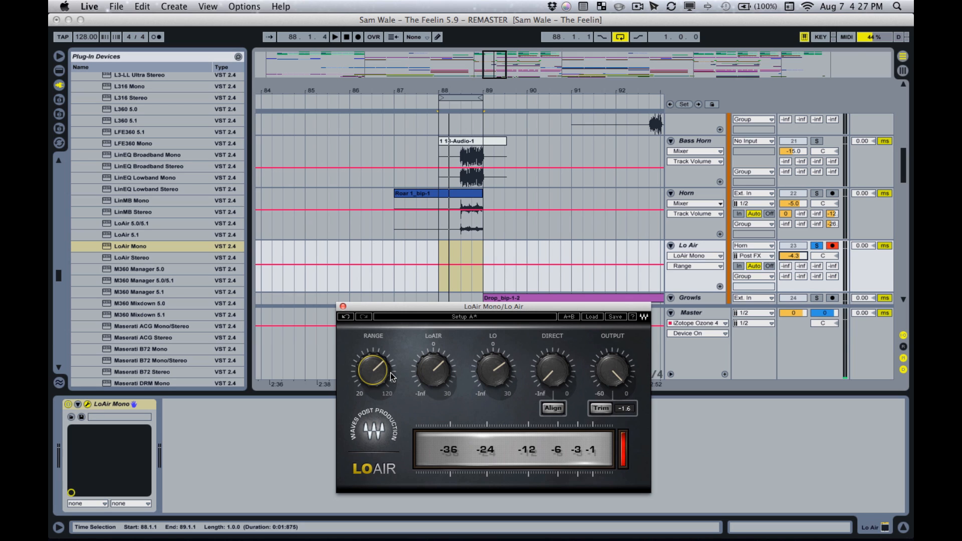
- Solo the Horn track together with Lo Air and audition the looped bar
click(817, 194)
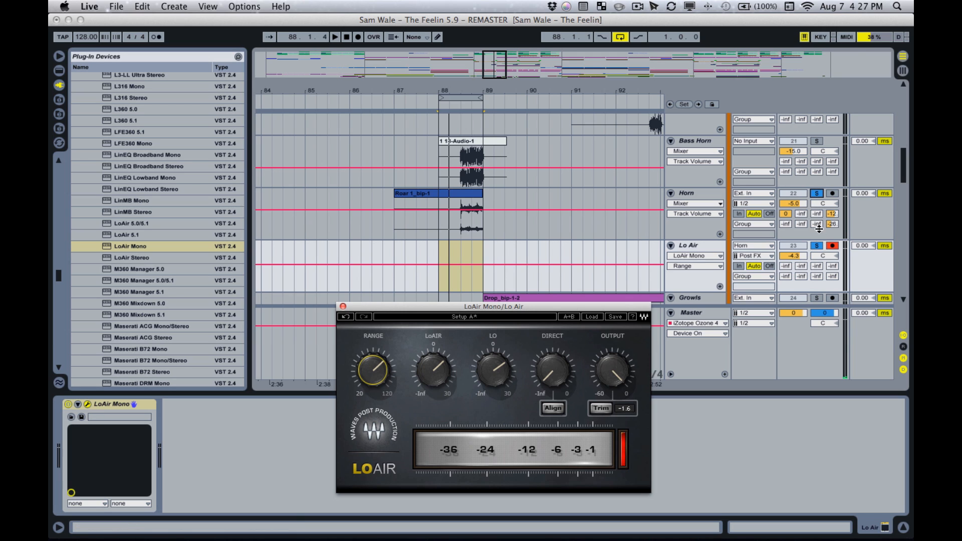
key(space)
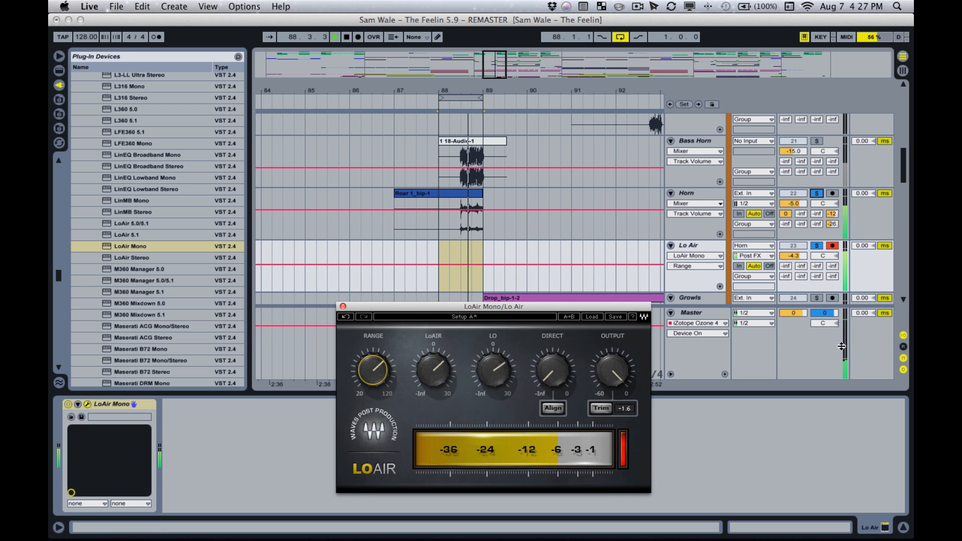
key(space)
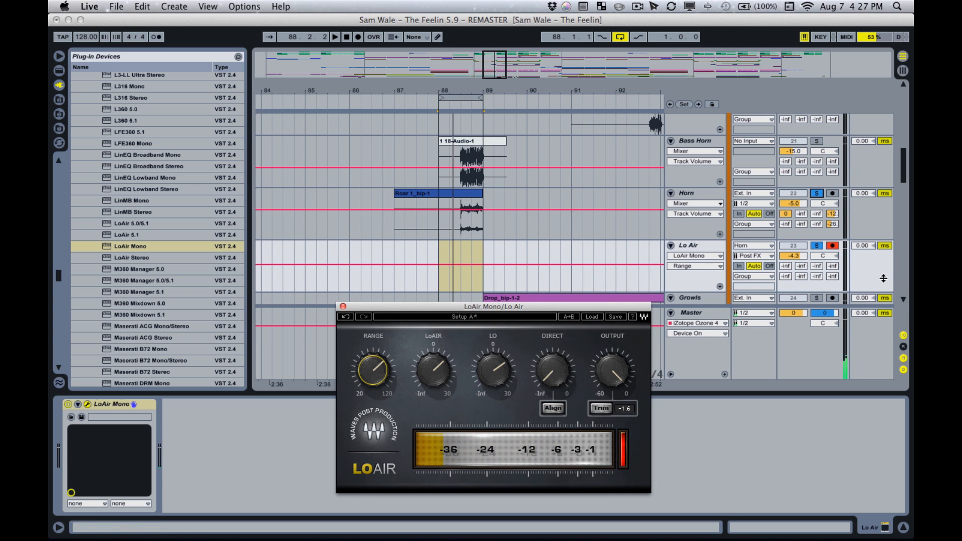
- Unsolo the Horn and Lo Air tracks and turn off the arrangement loop
click(819, 246)
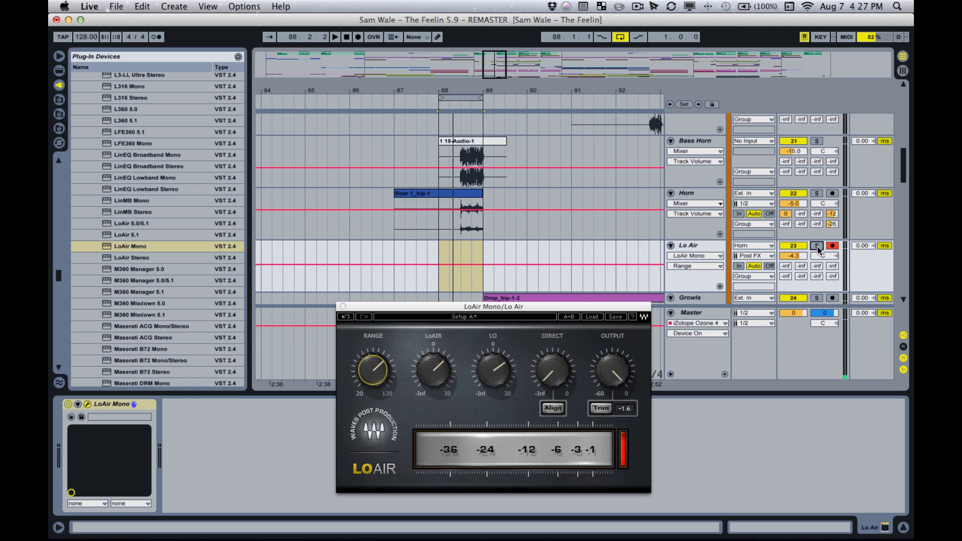
drag(501, 75, 501, 66)
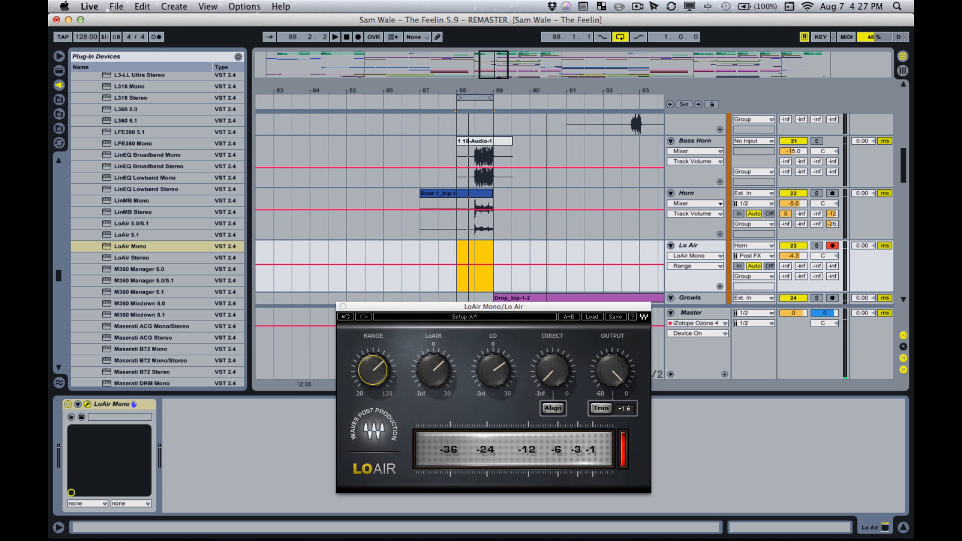
click(621, 41)
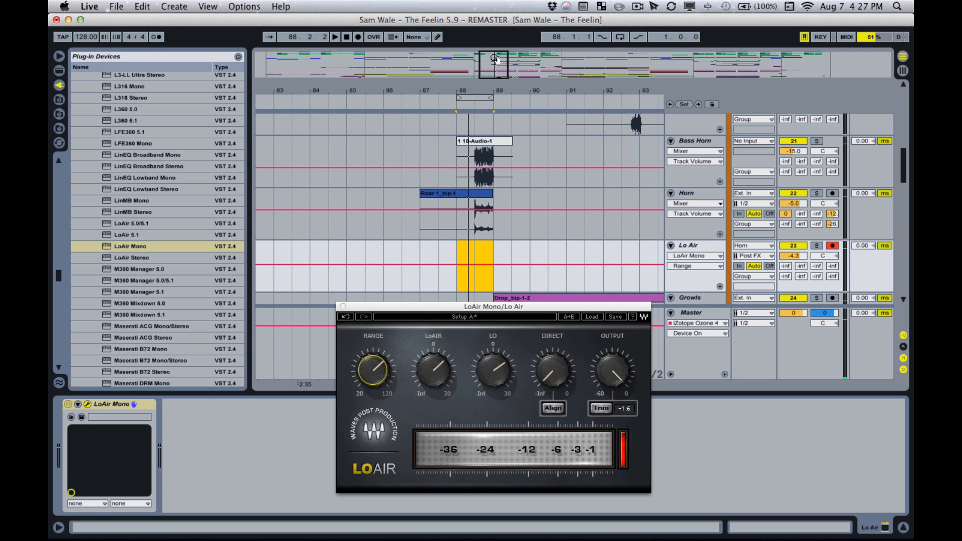
drag(496, 73, 496, 67)
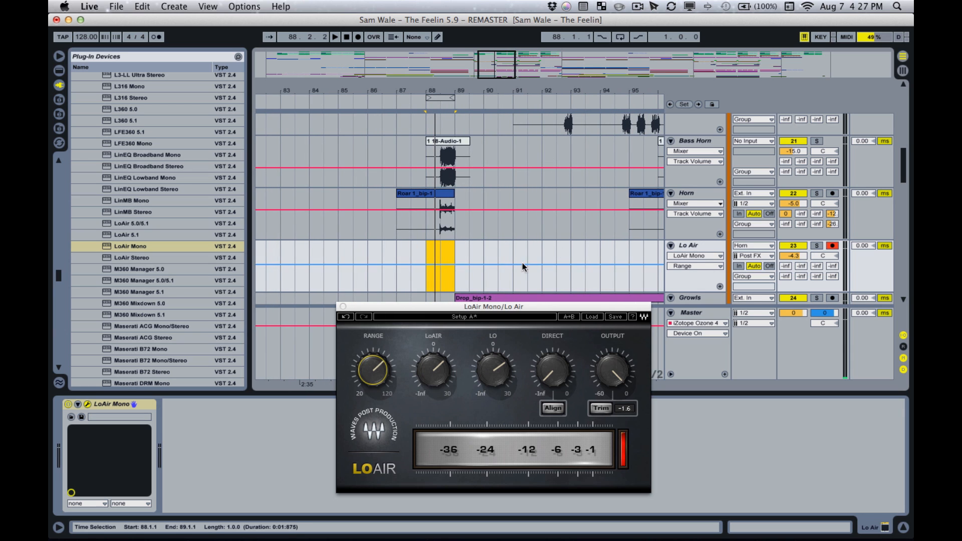